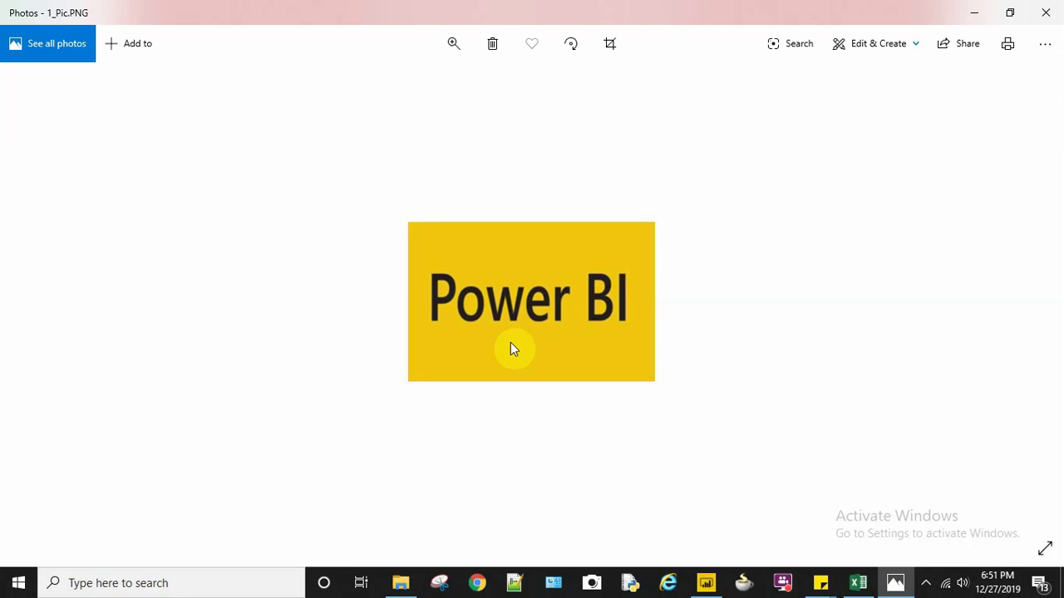
Bring the Sample - Superstore workbook's Orders sheet to the front in Excel.
{"action": "left_click", "coordinate": [858, 582]}
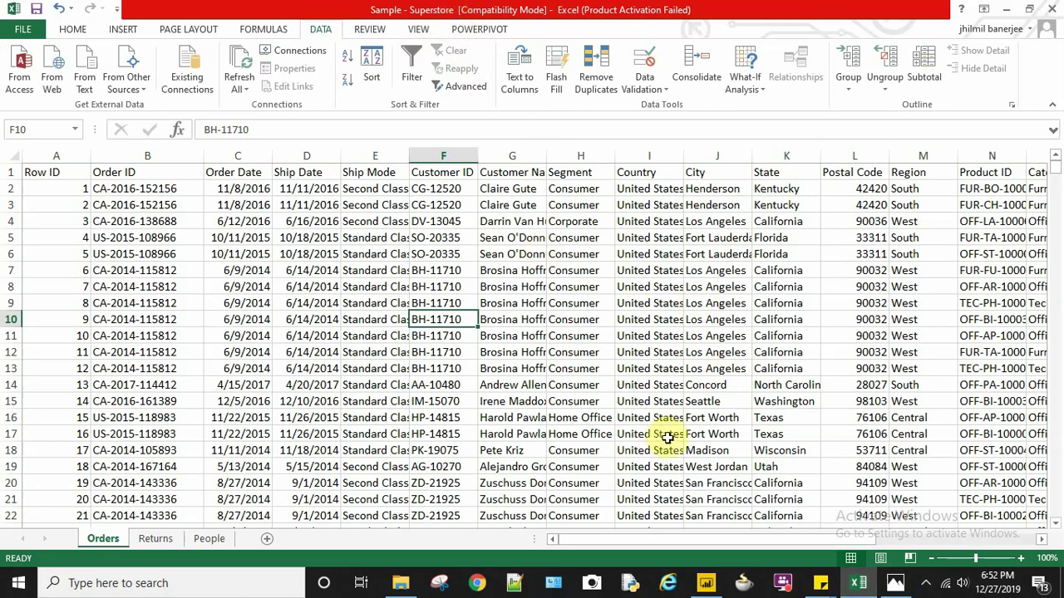
Select the product sales table and try Top 10 slicer values 2, 0, then 10.
{"action": "left_click", "coordinate": [707, 583]}
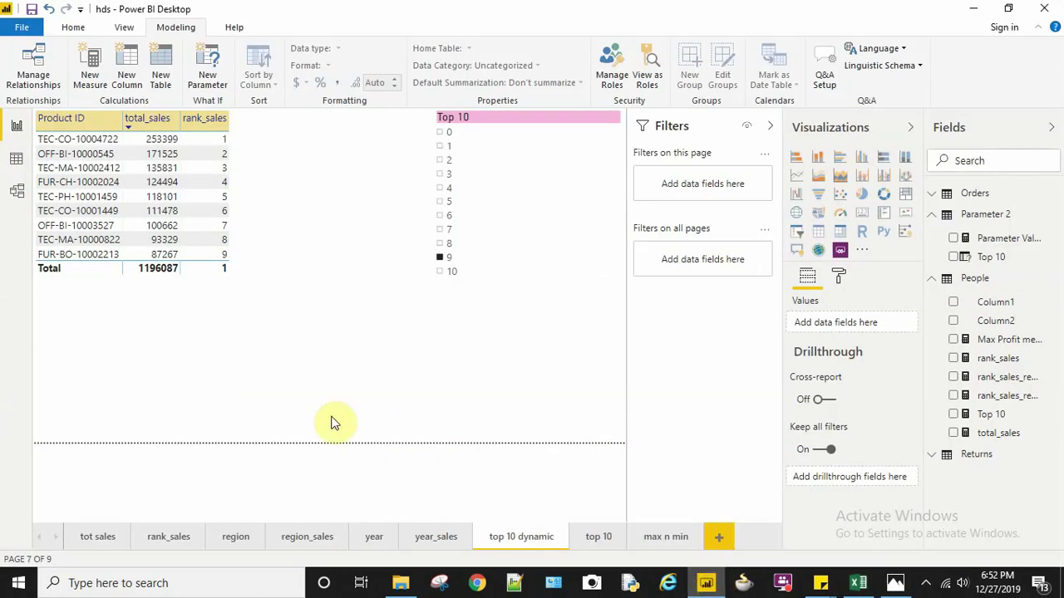
{"action": "left_click", "coordinate": [222, 335]}
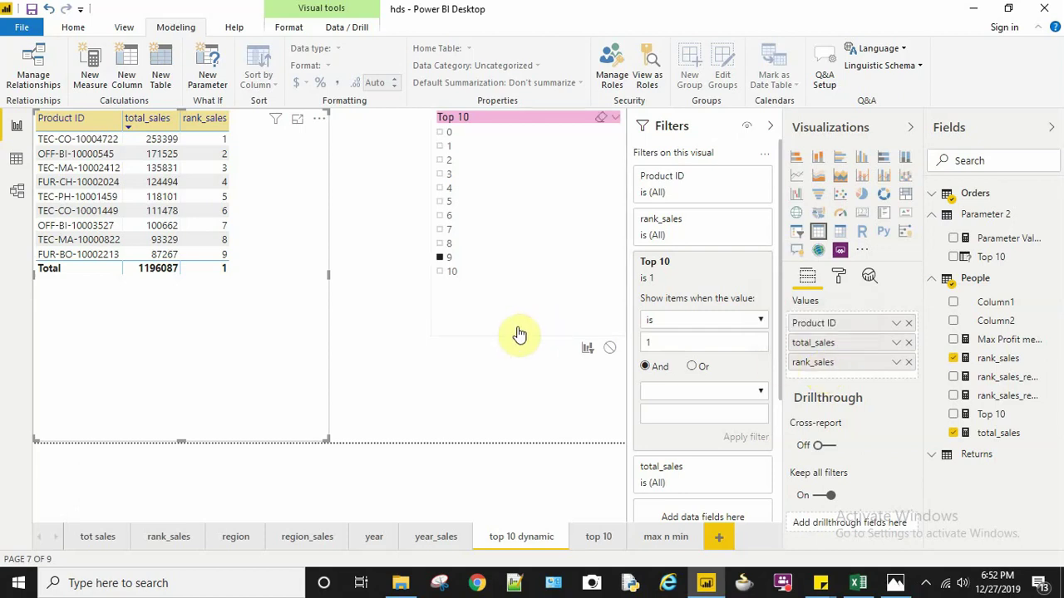
{"action": "left_click", "coordinate": [514, 167]}
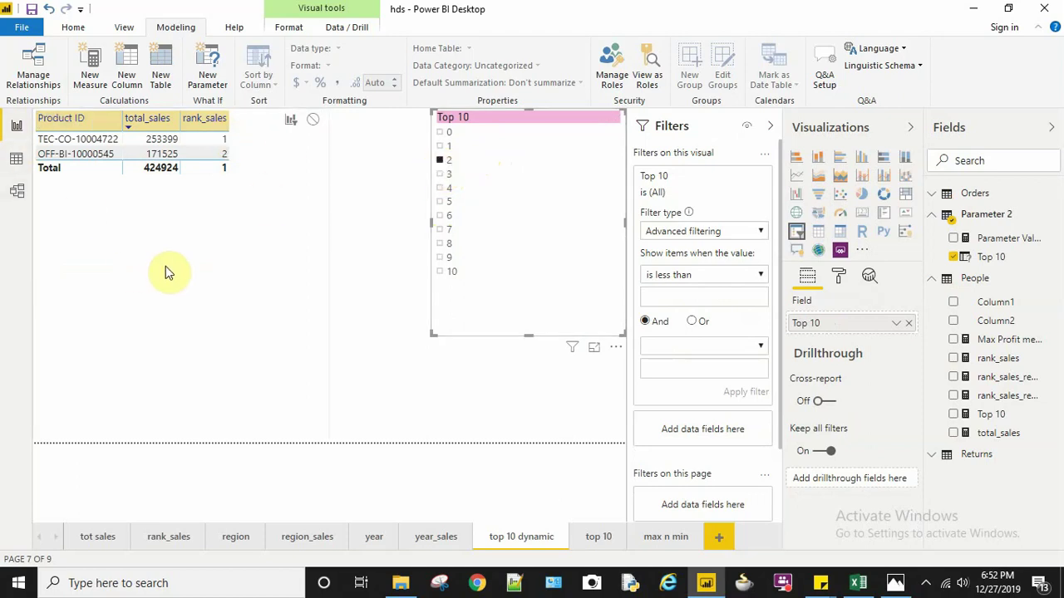
{"action": "left_click", "coordinate": [441, 132]}
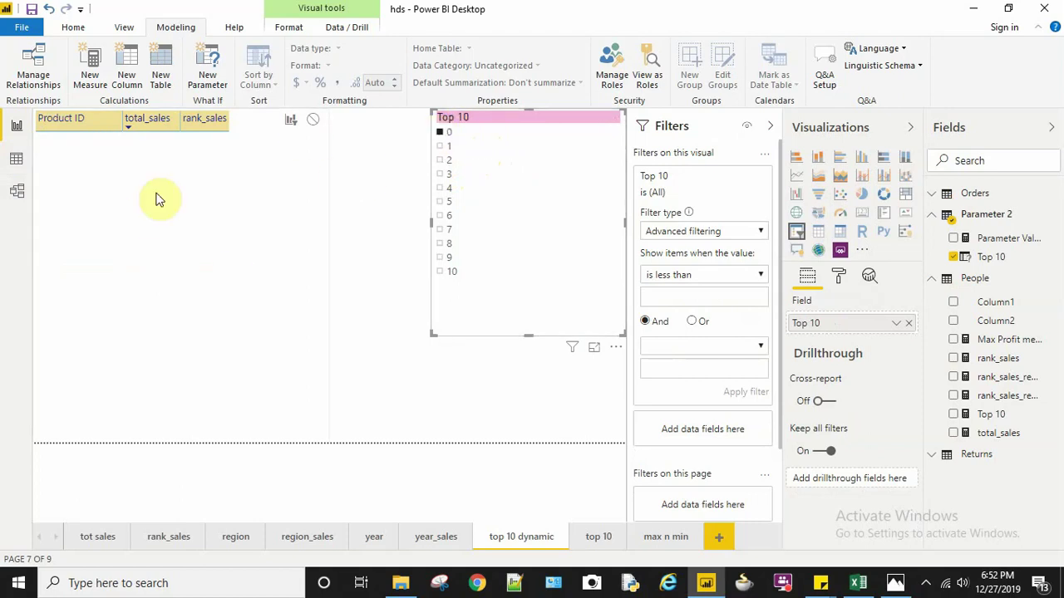
{"action": "left_click", "coordinate": [441, 274]}
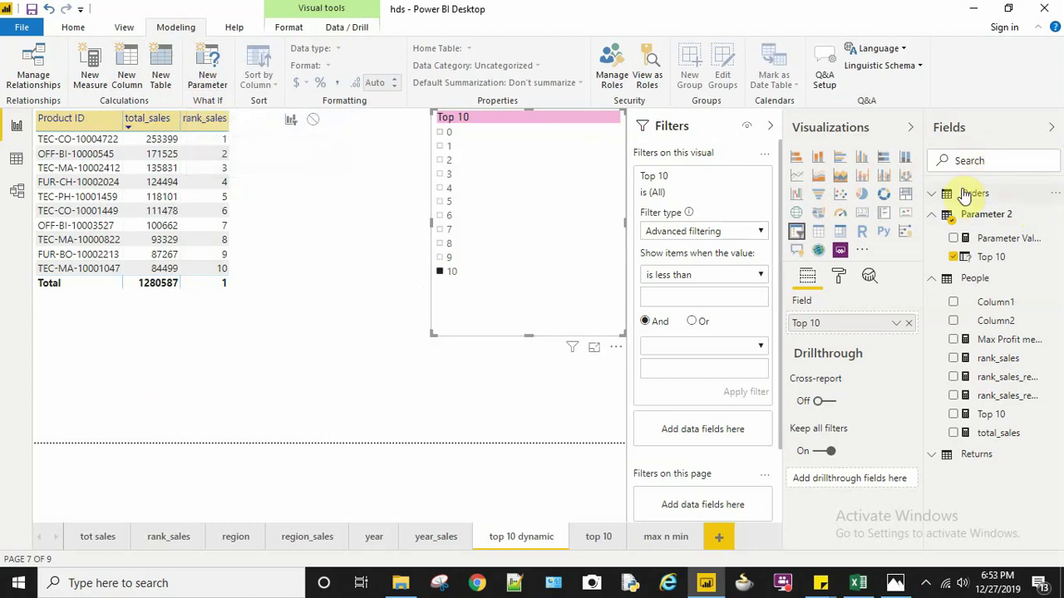
Read the DAX for Parameter 2's Top 10 series, Parameter Value 2, and People's Top 10 measure.
{"action": "left_click", "coordinate": [991, 258]}
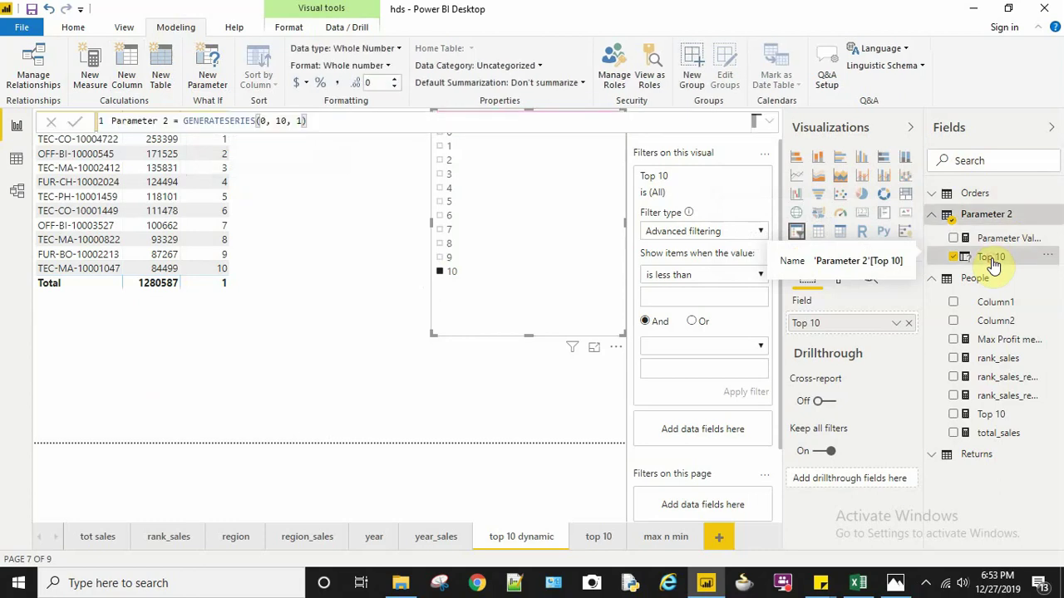
{"action": "left_click", "coordinate": [264, 122]}
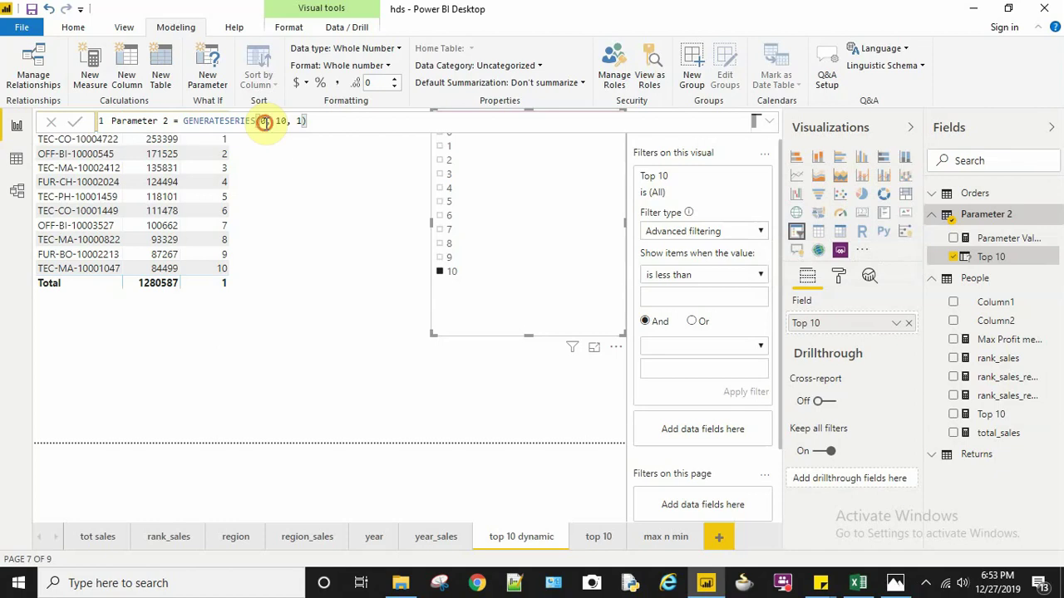
{"action": "left_click", "coordinate": [1014, 240]}
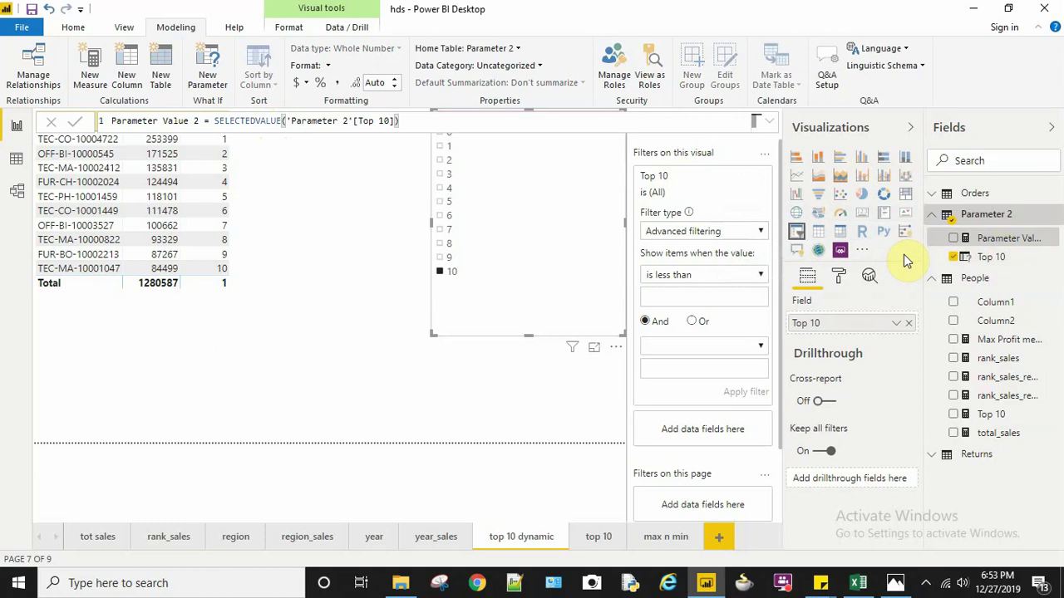
{"action": "left_click", "coordinate": [993, 416]}
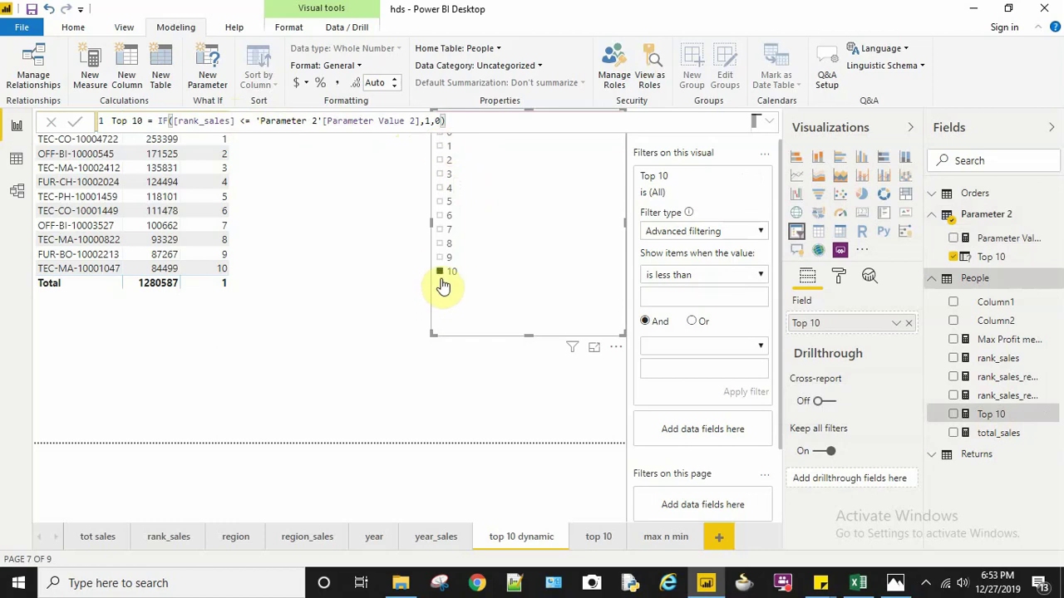
{"action": "left_click", "coordinate": [438, 120]}
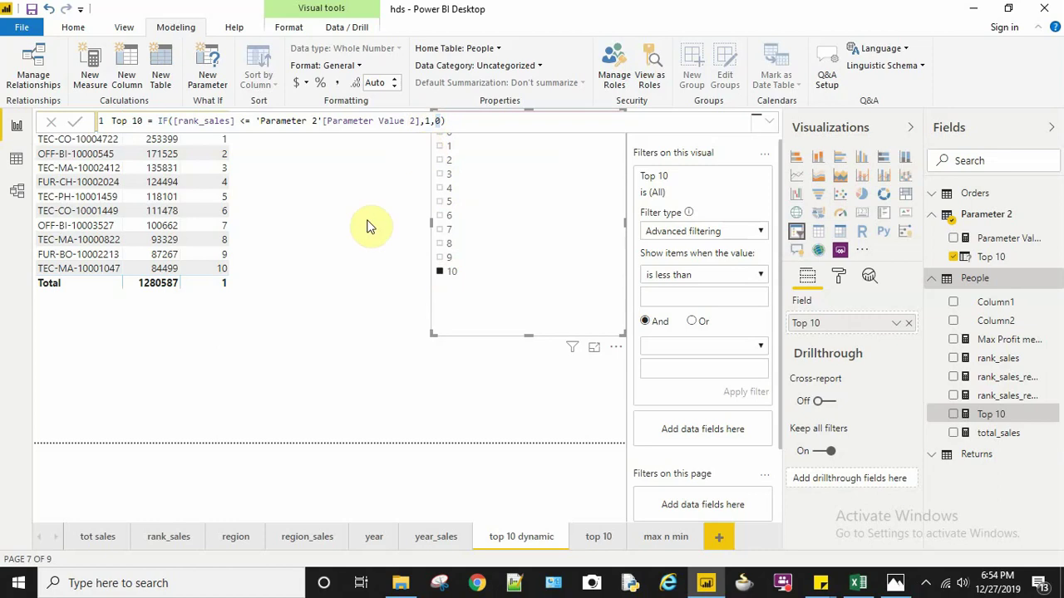
Select the product table and confirm its Top 10 filter condition stays at 1.
{"action": "left_click", "coordinate": [562, 403]}
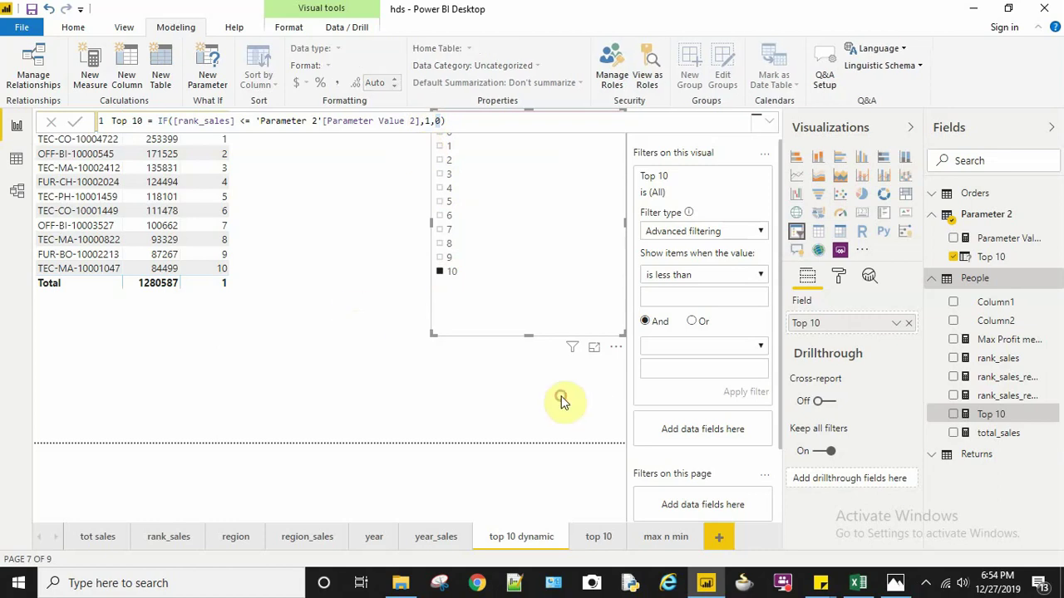
{"action": "left_click", "coordinate": [268, 245]}
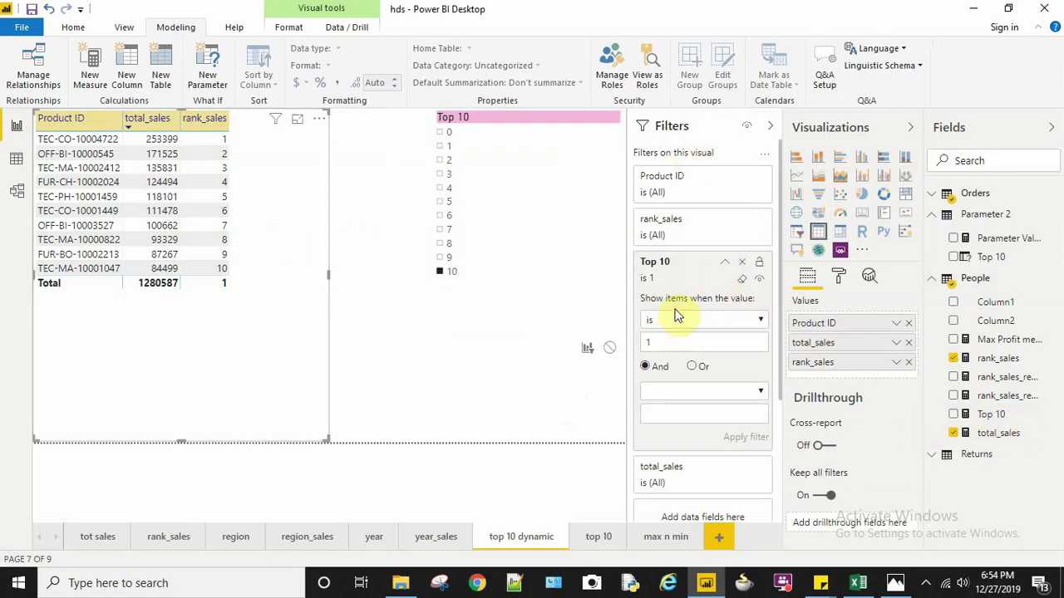
{"action": "left_click", "coordinate": [758, 321]}
{"action": "left_click", "coordinate": [758, 321]}
Set the Top 10 measure's IF true result to 1, slice to top 2, and paste a Q&A visual.
{"action": "left_click", "coordinate": [991, 420]}
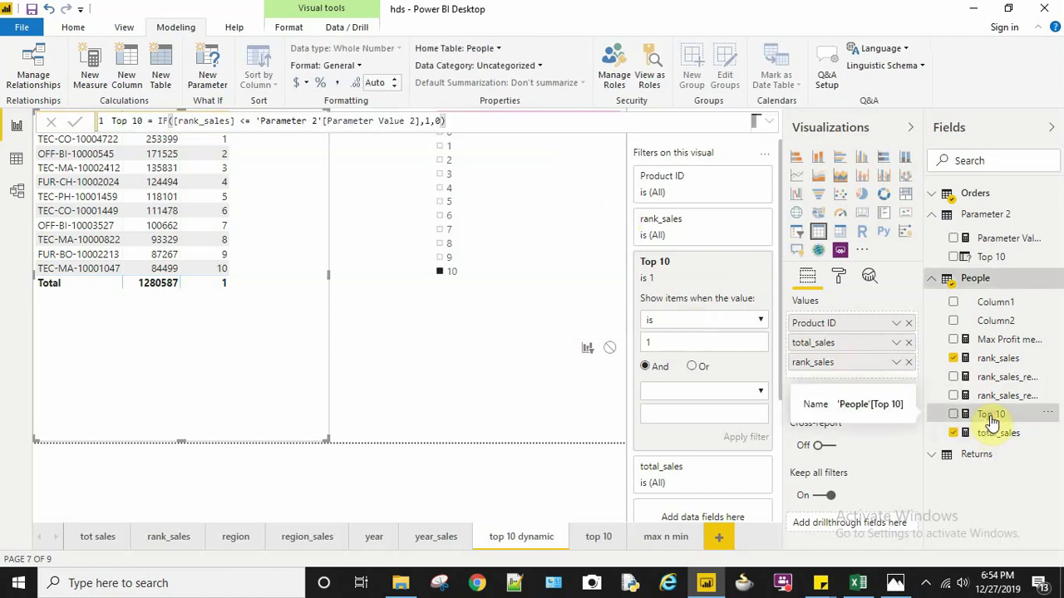
{"action": "left_click", "coordinate": [427, 121]}
{"action": "type", "text": "1"}
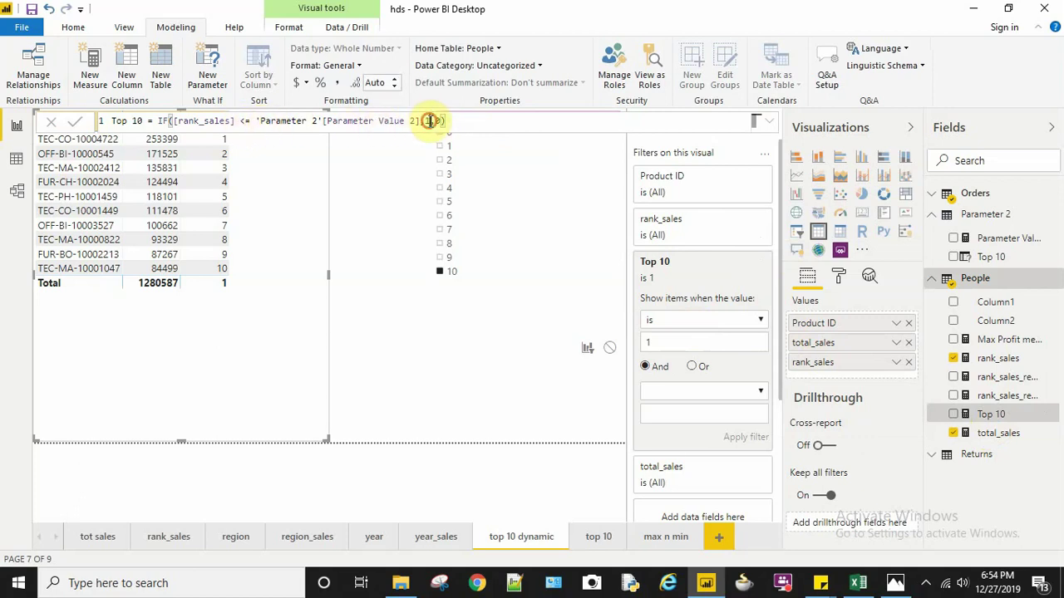
{"action": "left_click", "coordinate": [424, 351]}
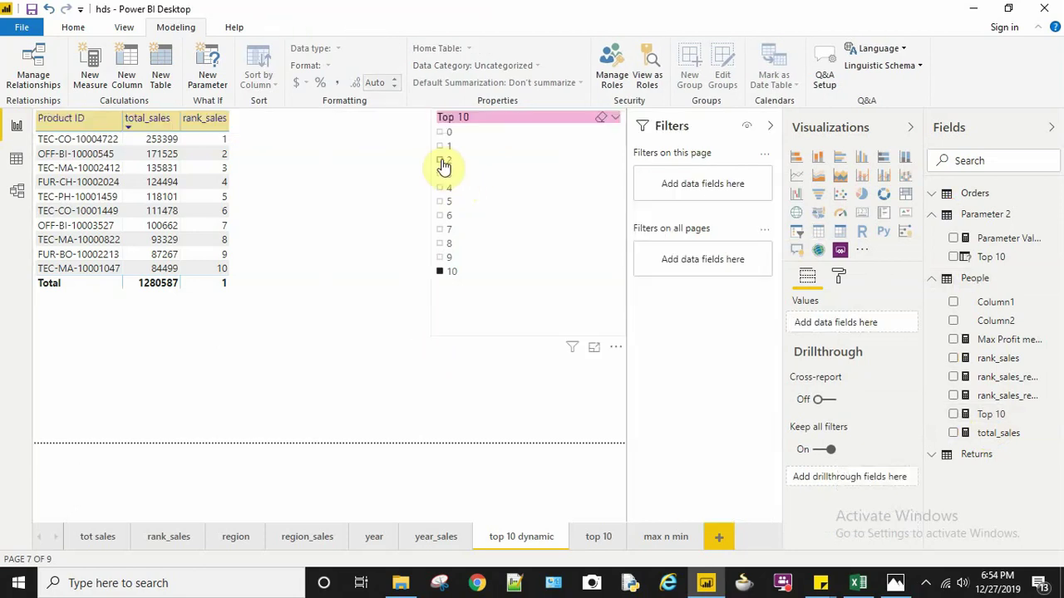
{"action": "left_click", "coordinate": [442, 161]}
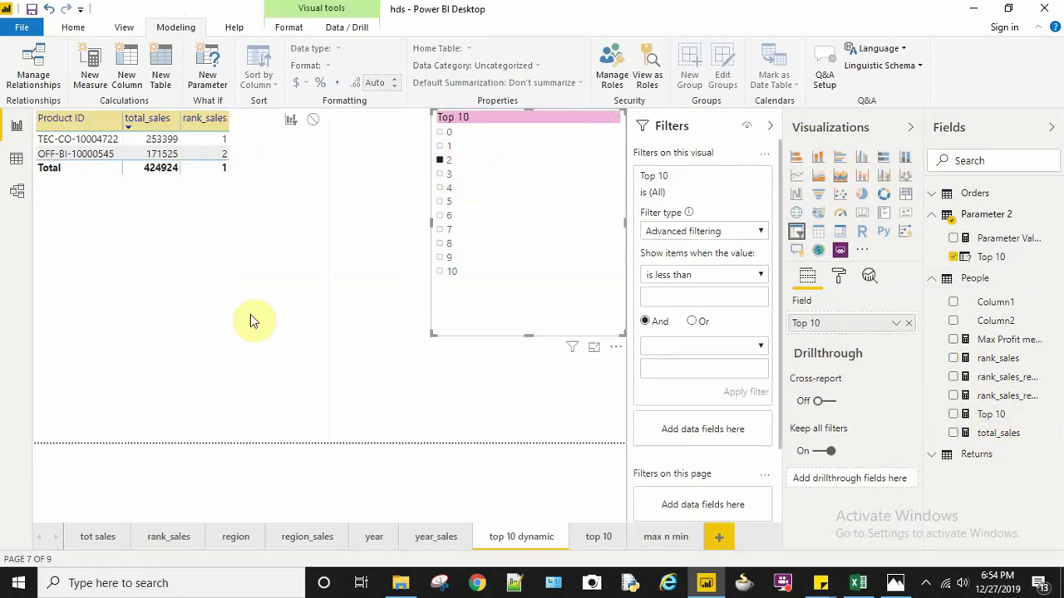
{"action": "key", "text": "ctrl+v"}
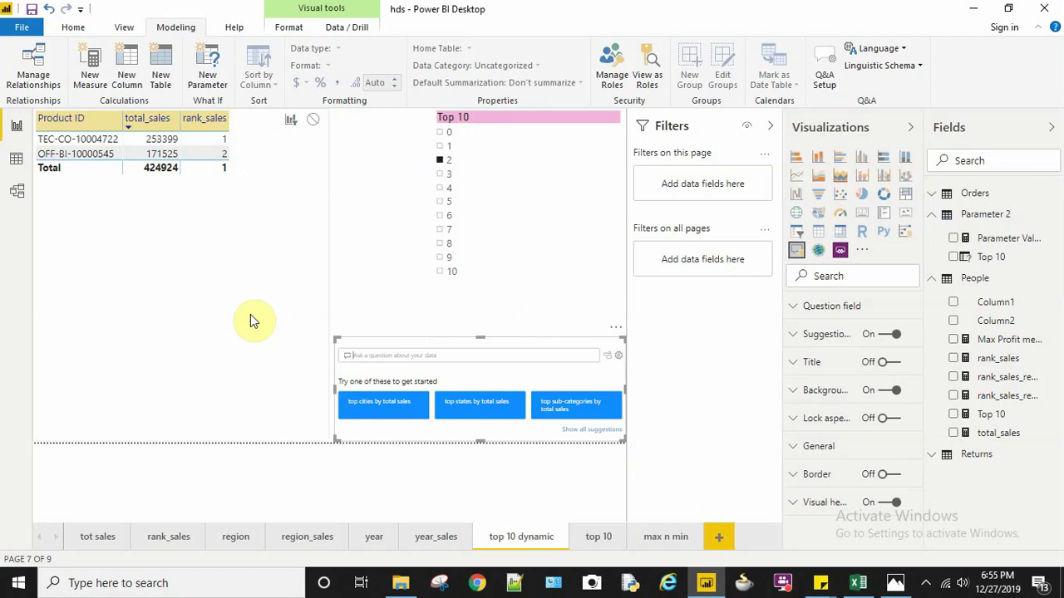
On the top 10 page, keep the Top N filter at top 10 by total_sales and sort by total_sales.
{"action": "left_click", "coordinate": [593, 539]}
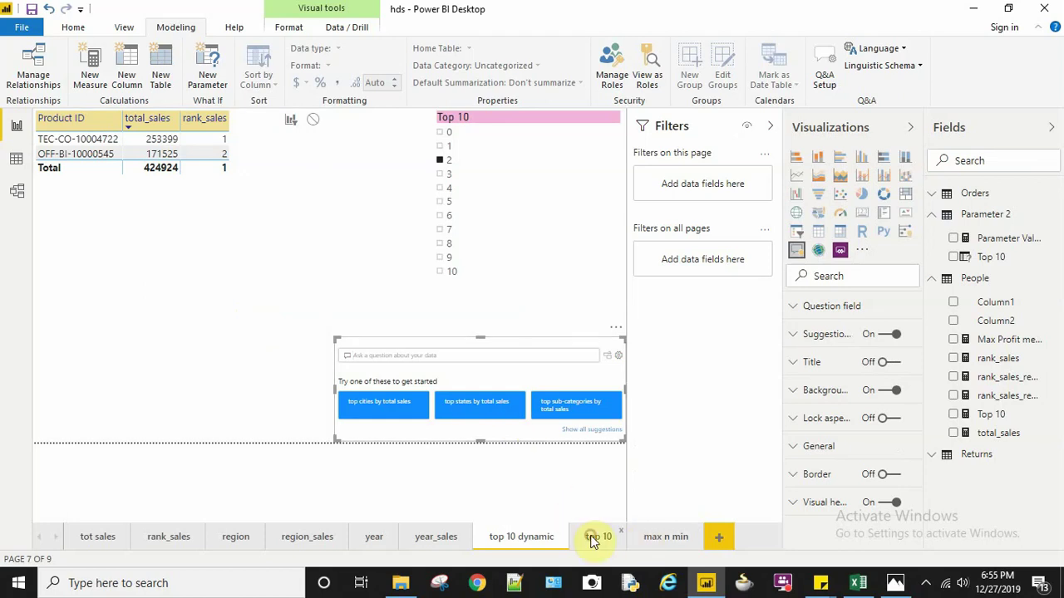
{"action": "left_click", "coordinate": [297, 350]}
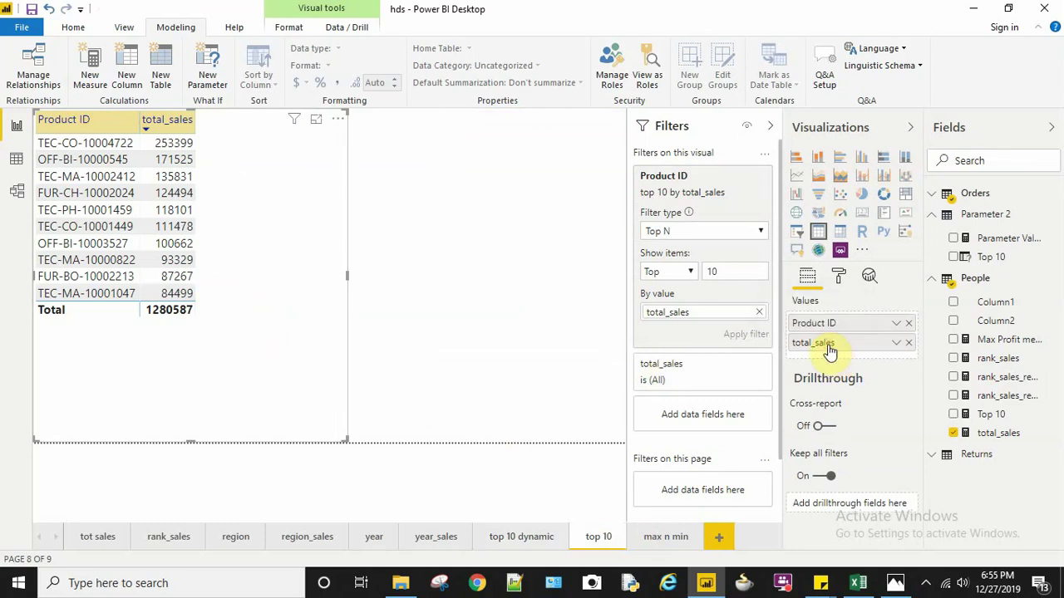
{"action": "left_click", "coordinate": [695, 231]}
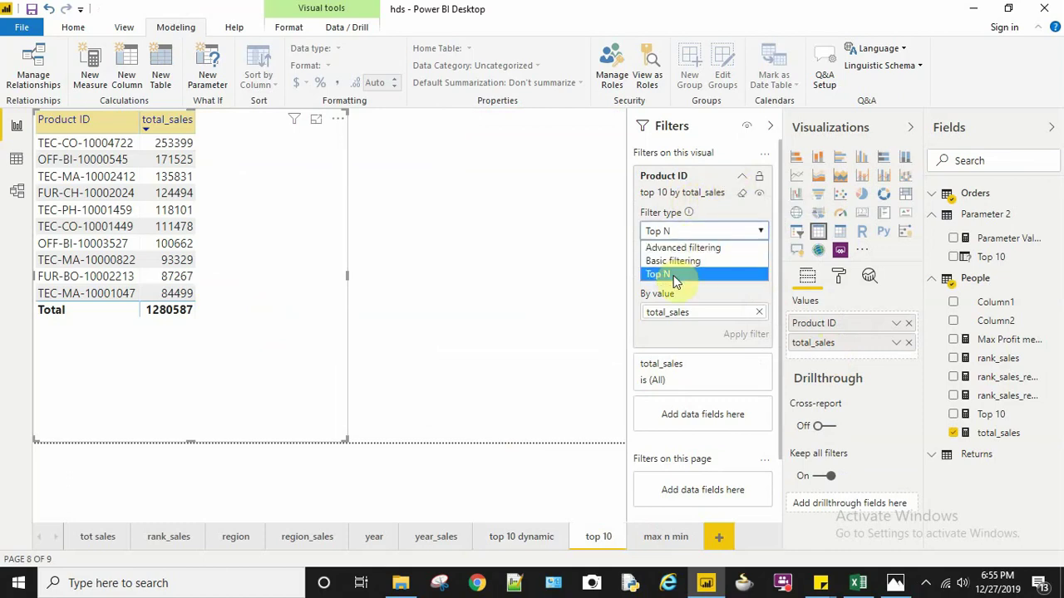
{"action": "left_click", "coordinate": [681, 290]}
{"action": "left_click", "coordinate": [682, 275]}
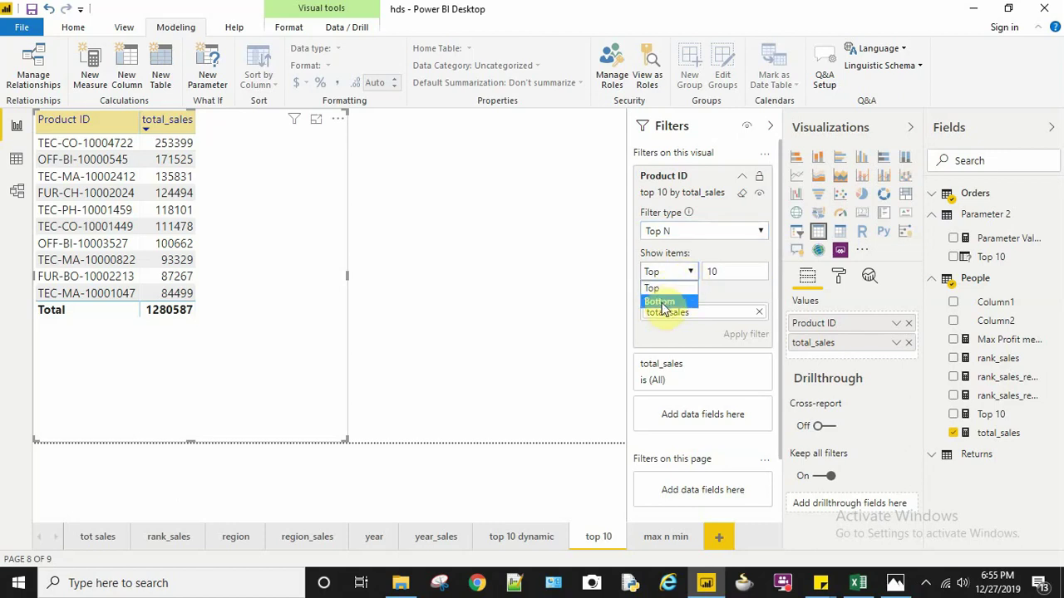
{"action": "left_click", "coordinate": [727, 271]}
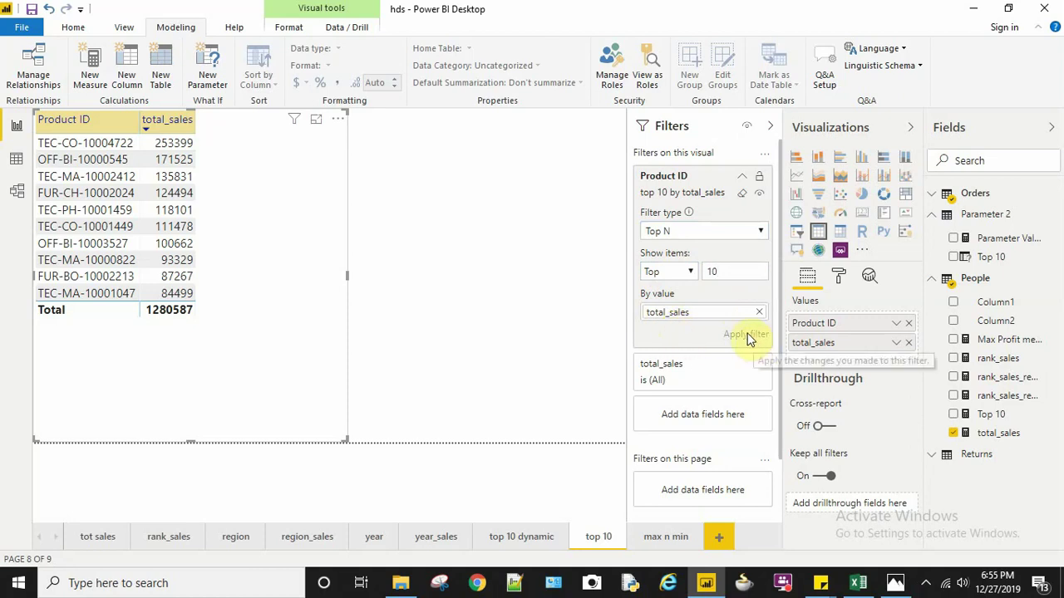
{"action": "left_click", "coordinate": [173, 124]}
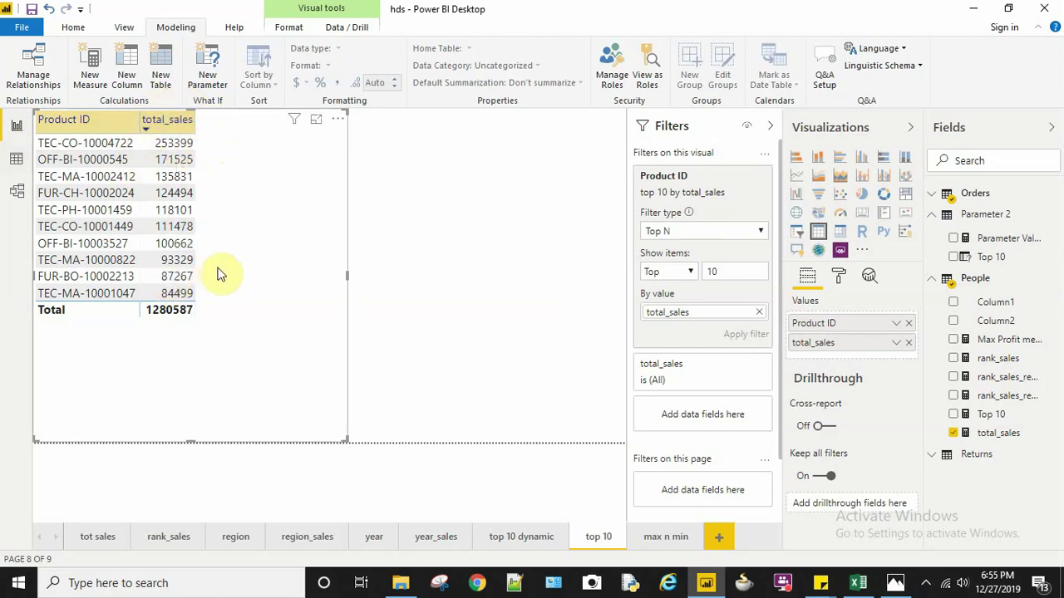
On the top 10 dynamic page, pick 10 in the Top 10 slicer.
{"action": "left_click", "coordinate": [530, 537]}
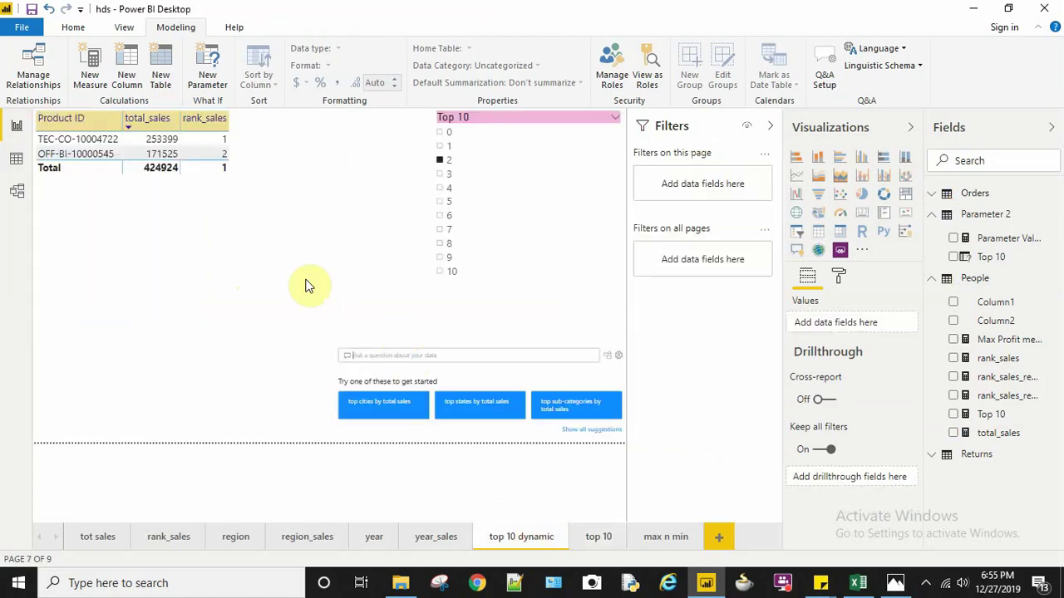
{"action": "left_click", "coordinate": [441, 274]}
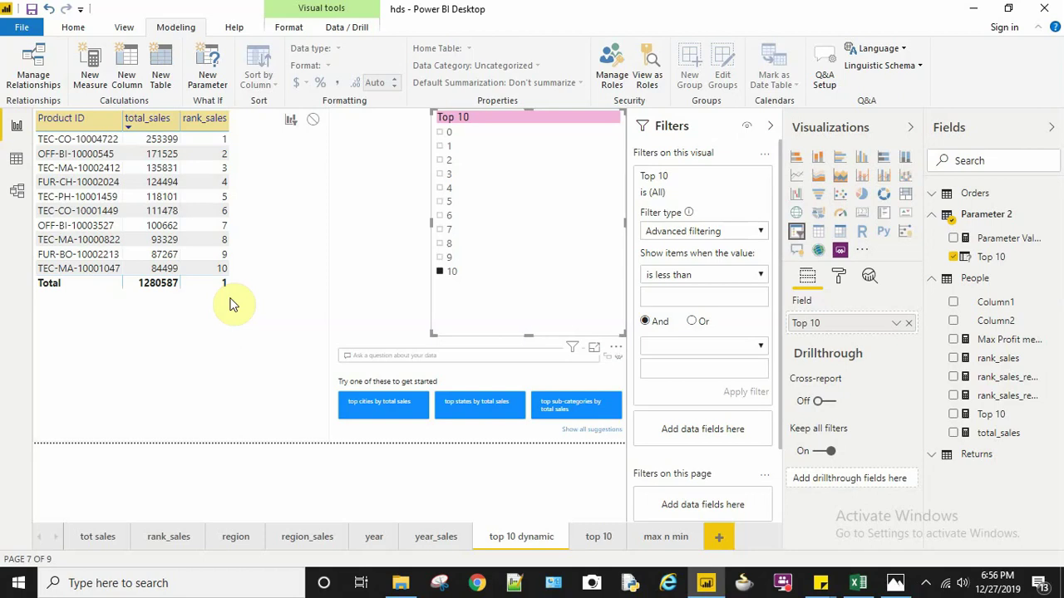
On the max n min page, choose 2014 in the Year slicer dropdown.
{"action": "left_click", "coordinate": [665, 537]}
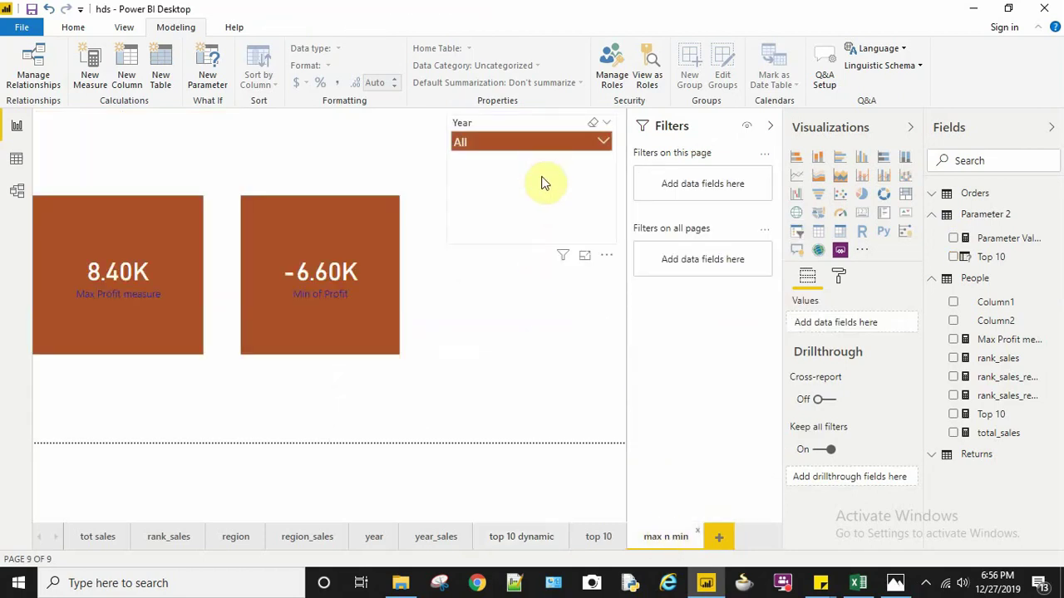
{"action": "left_click", "coordinate": [541, 181]}
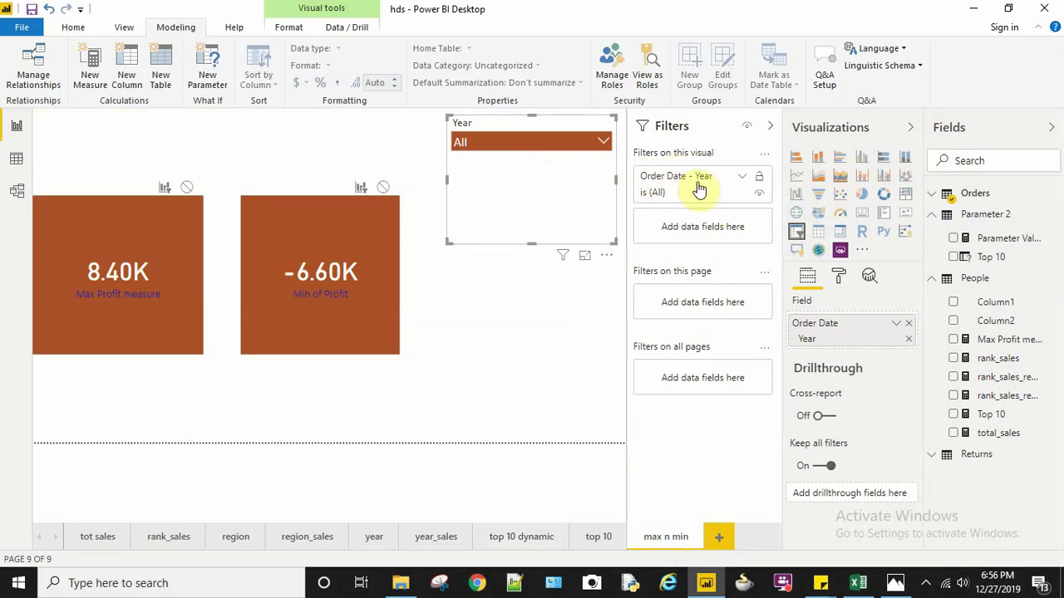
{"action": "left_click", "coordinate": [742, 178]}
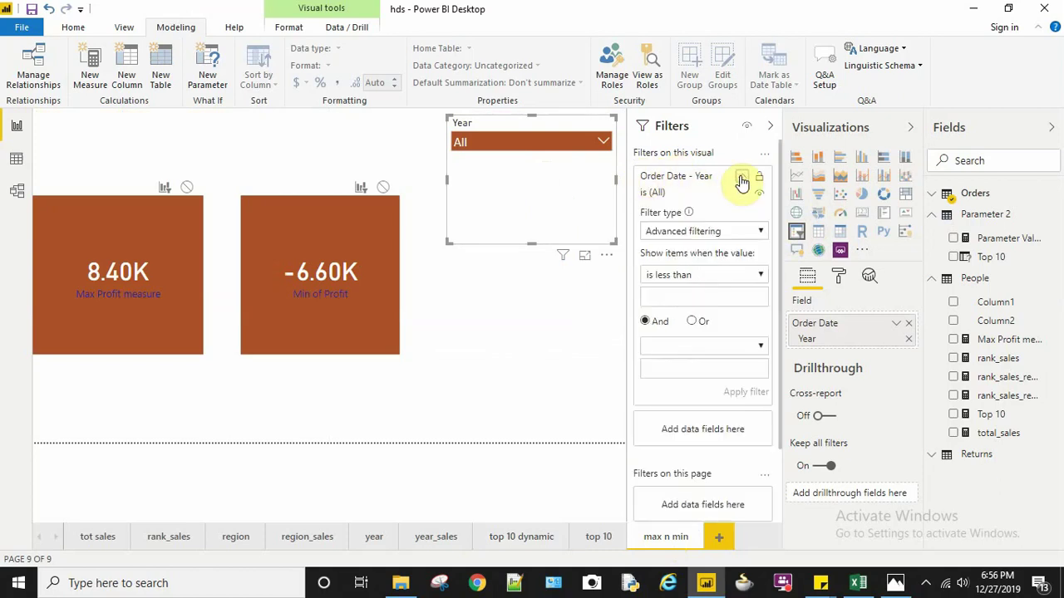
{"action": "left_click", "coordinate": [741, 178]}
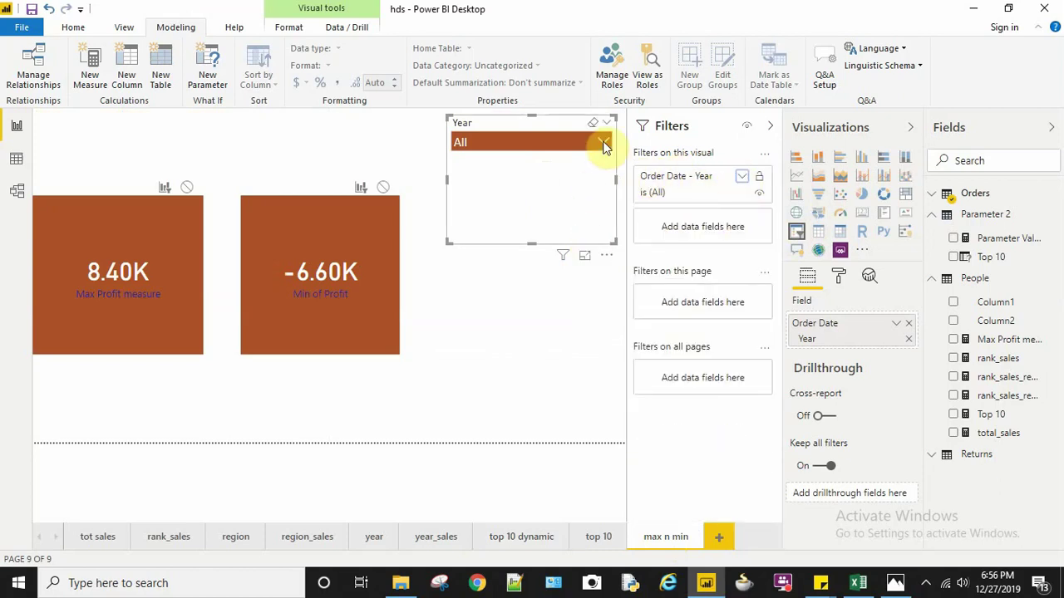
{"action": "left_click", "coordinate": [605, 143]}
{"action": "left_click", "coordinate": [462, 164]}
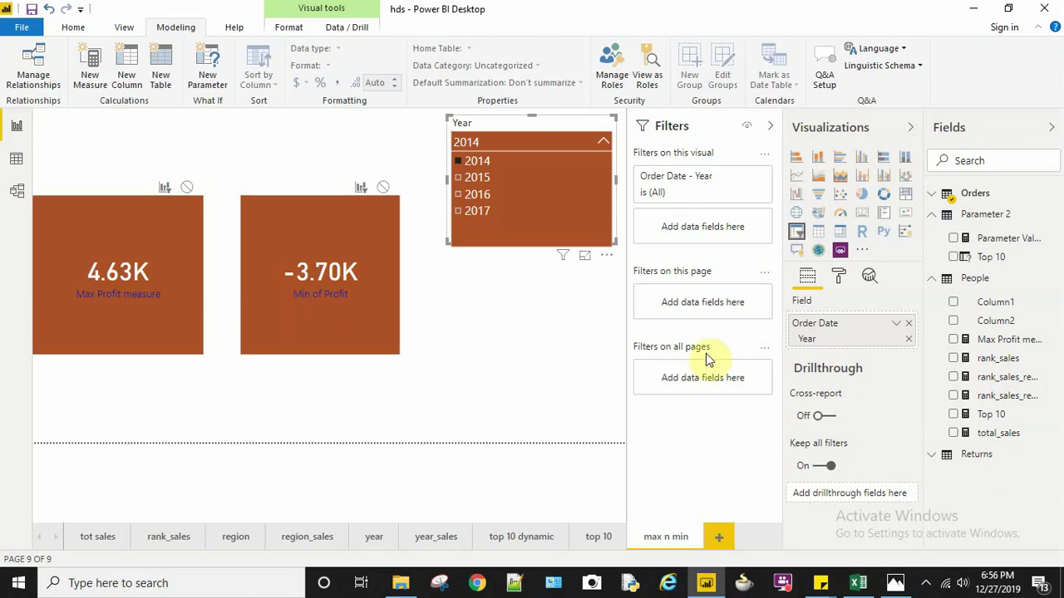
{"action": "left_click", "coordinate": [152, 237]}
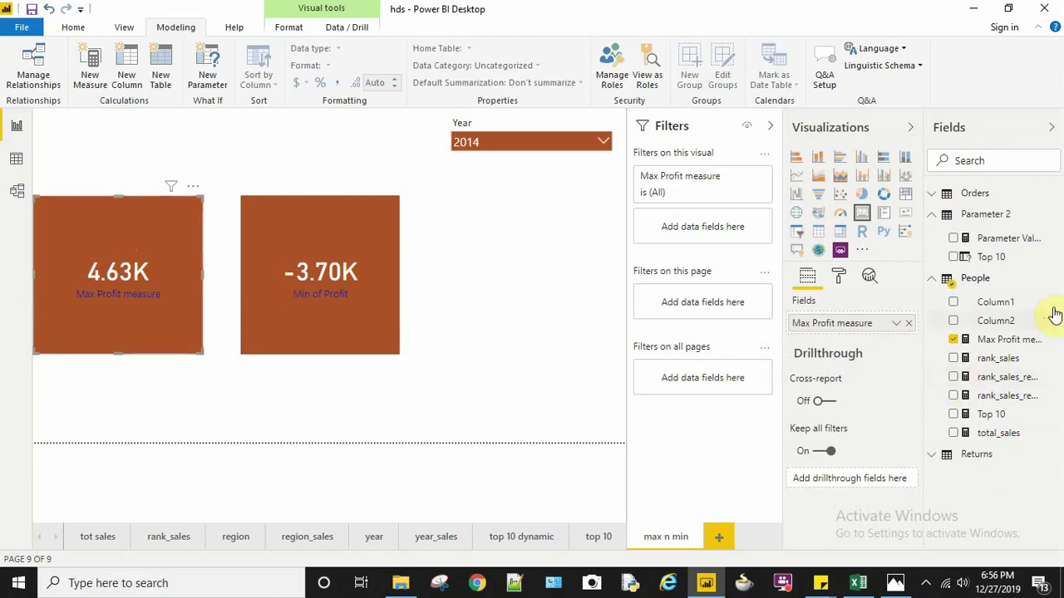
{"action": "left_click", "coordinate": [1022, 343]}
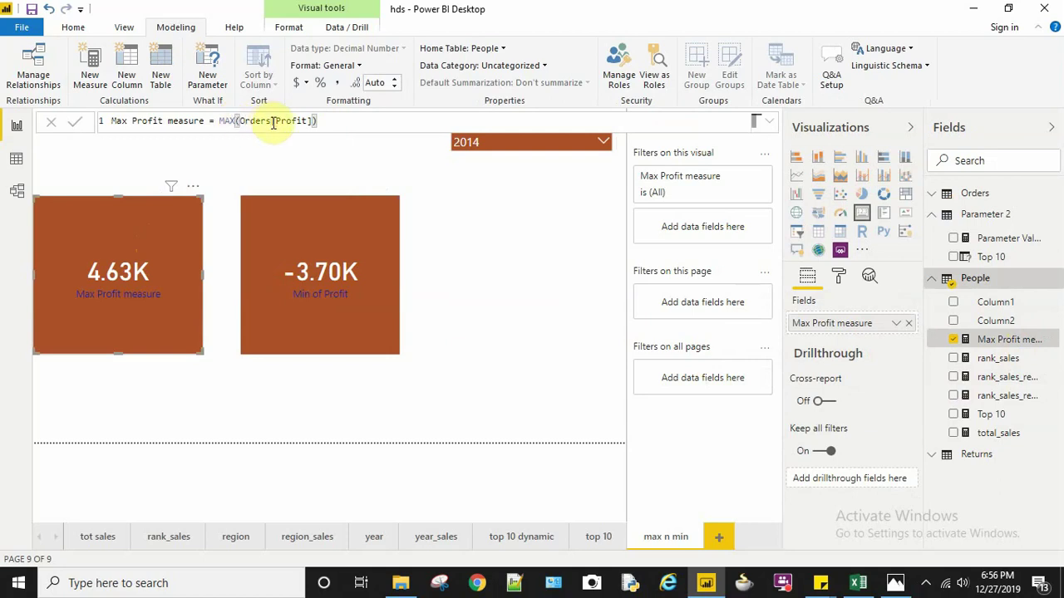
{"action": "left_click", "coordinate": [292, 404]}
{"action": "left_click", "coordinate": [292, 225]}
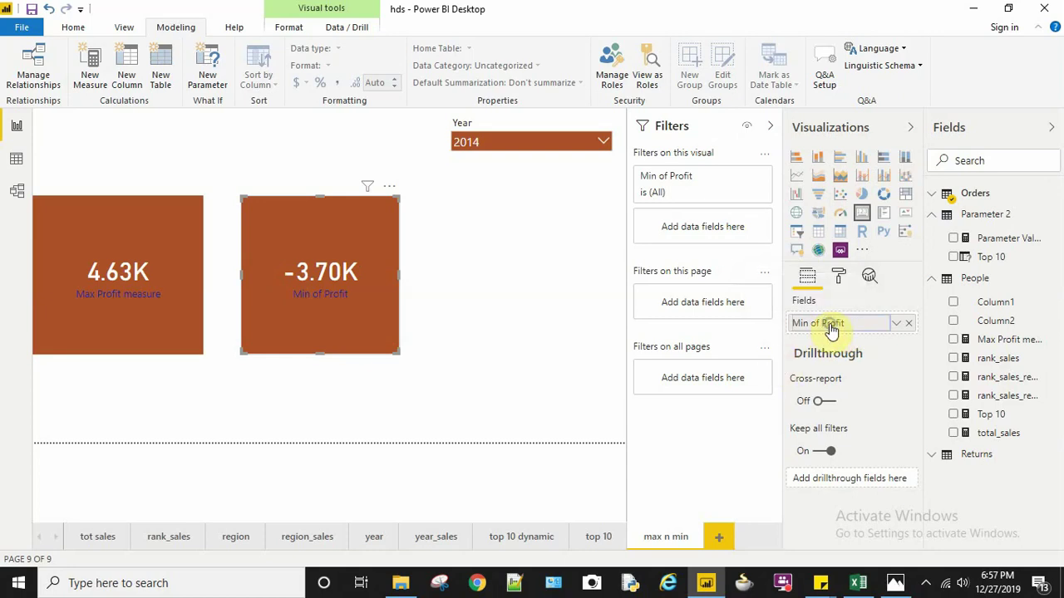
{"action": "right_click", "coordinate": [831, 330]}
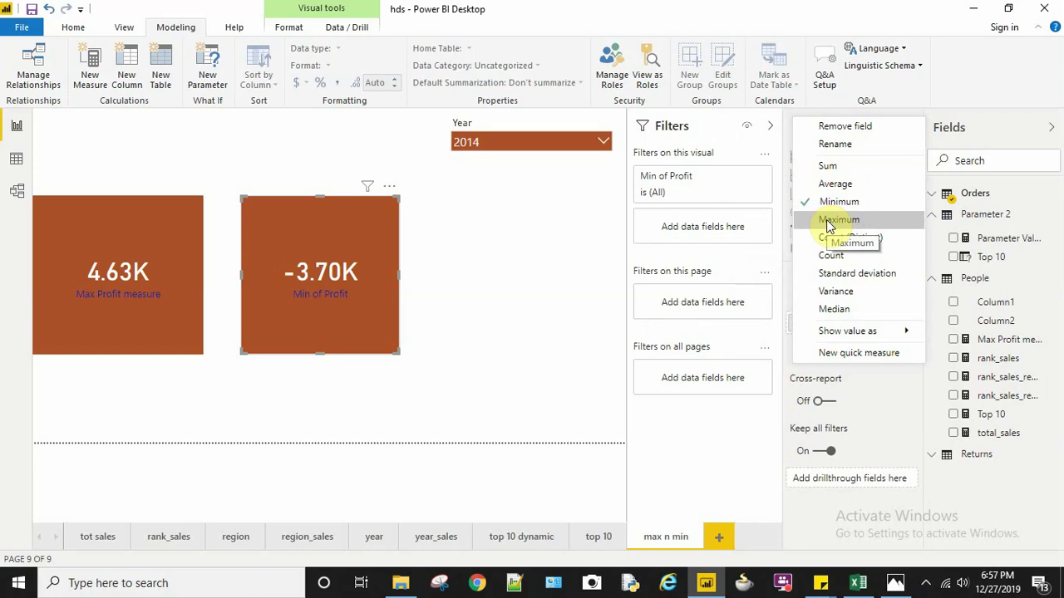
{"action": "left_click", "coordinate": [497, 292]}
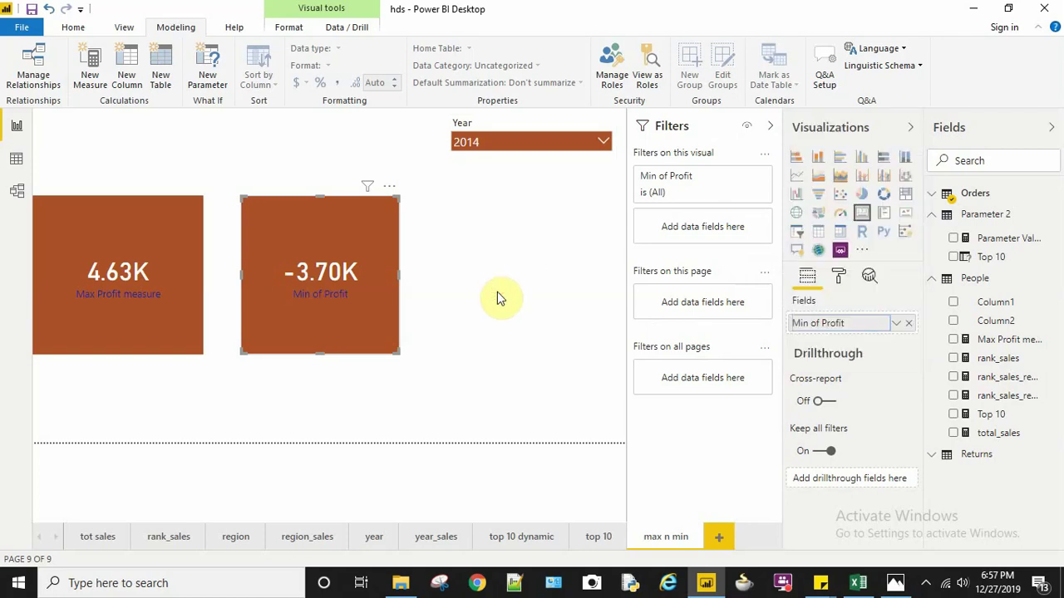
{"action": "left_click", "coordinate": [497, 297]}
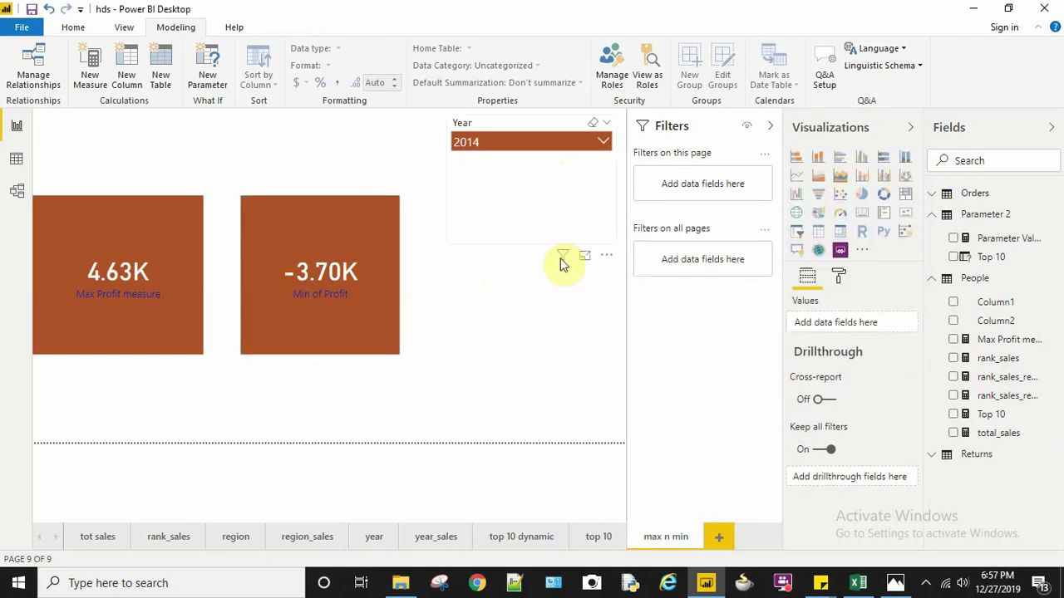
In Excel, turn on column filters and filter Order Date to 2014 only.
{"action": "left_click", "coordinate": [859, 583]}
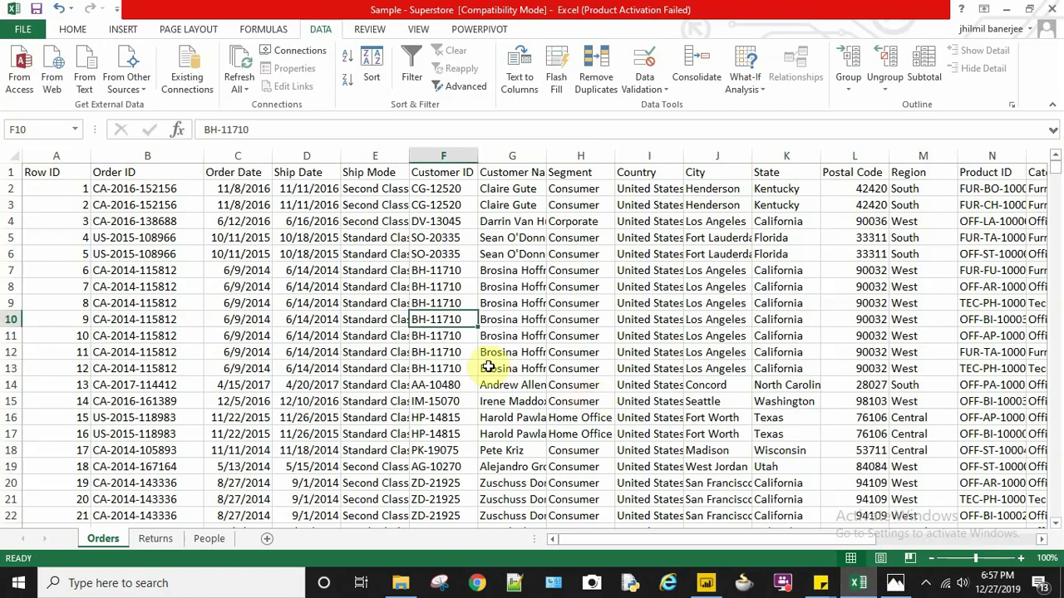
{"action": "key", "text": "ctrl+a"}
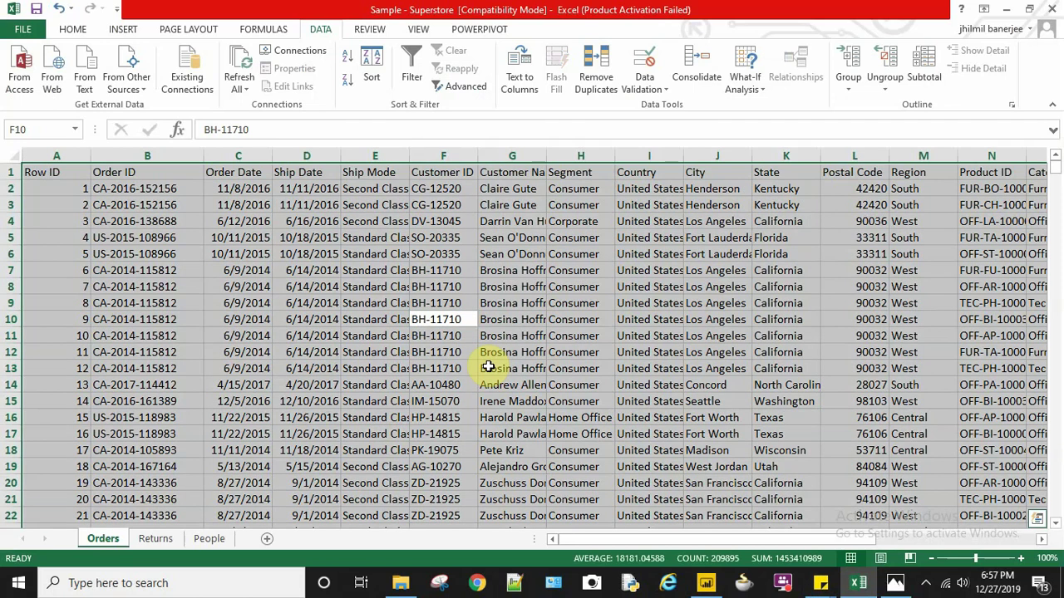
{"action": "left_click", "coordinate": [411, 71]}
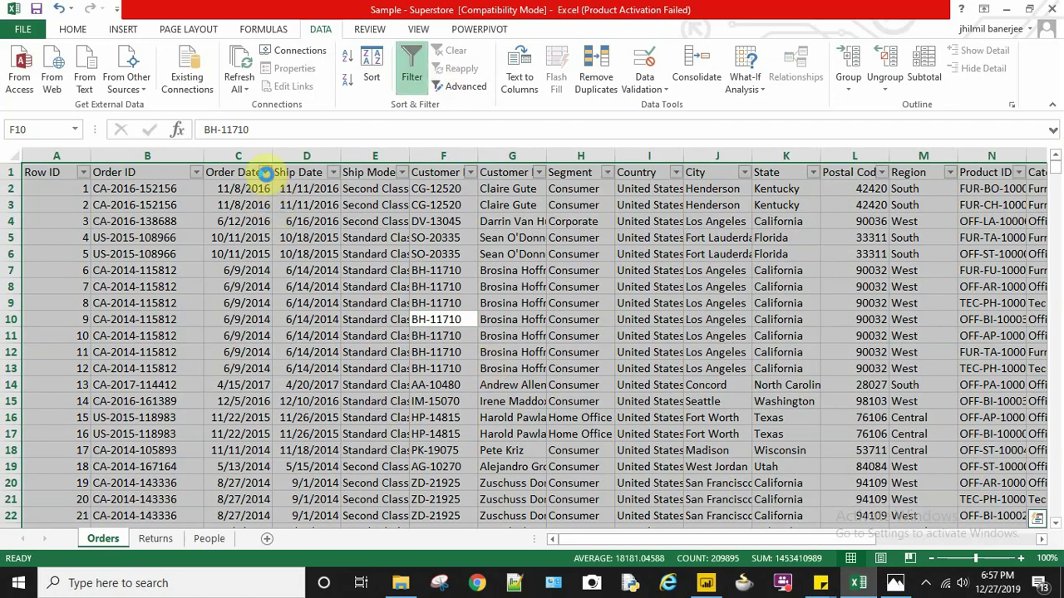
{"action": "left_click", "coordinate": [266, 172]}
{"action": "left_click", "coordinate": [110, 324]}
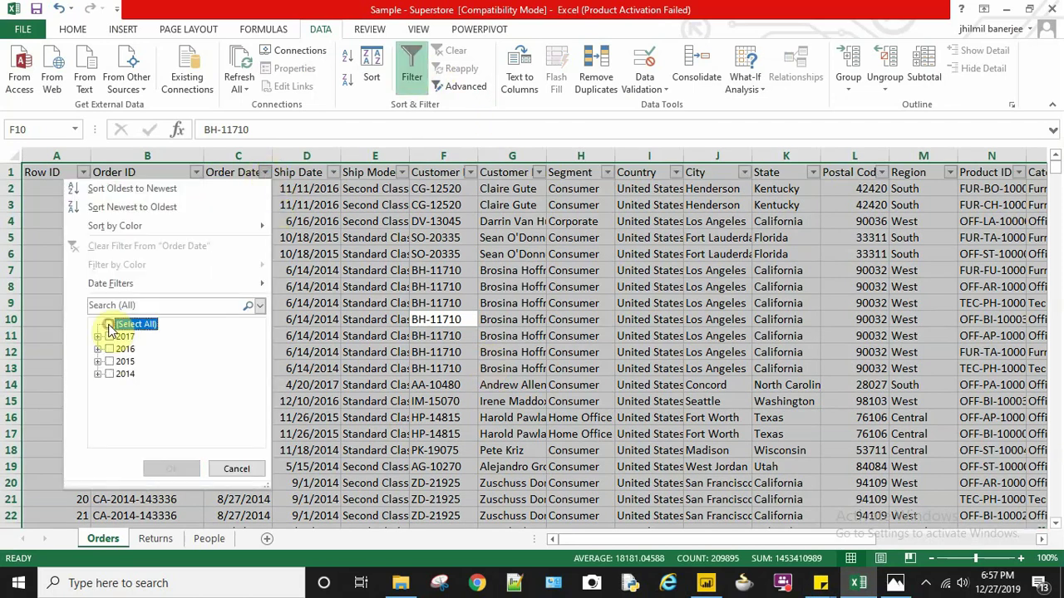
{"action": "left_click", "coordinate": [109, 374]}
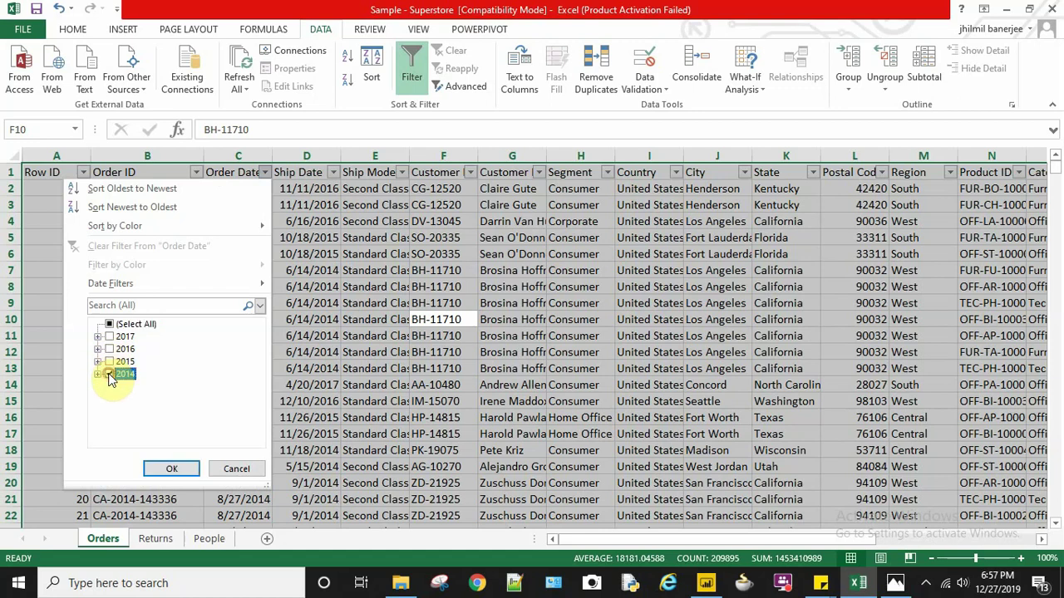
{"action": "left_click", "coordinate": [177, 471]}
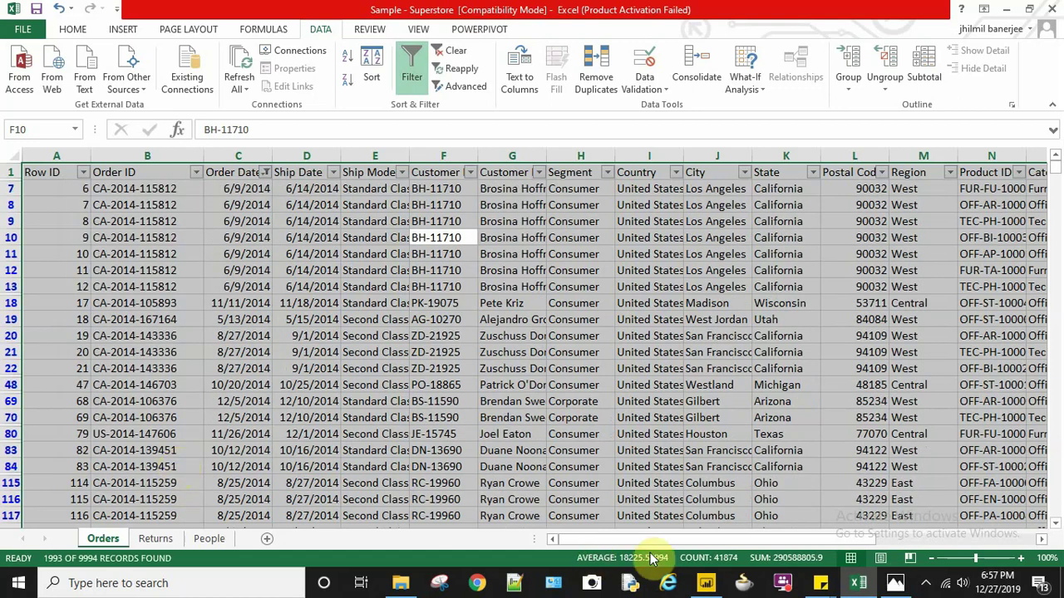
{"action": "left_click", "coordinate": [1022, 538]}
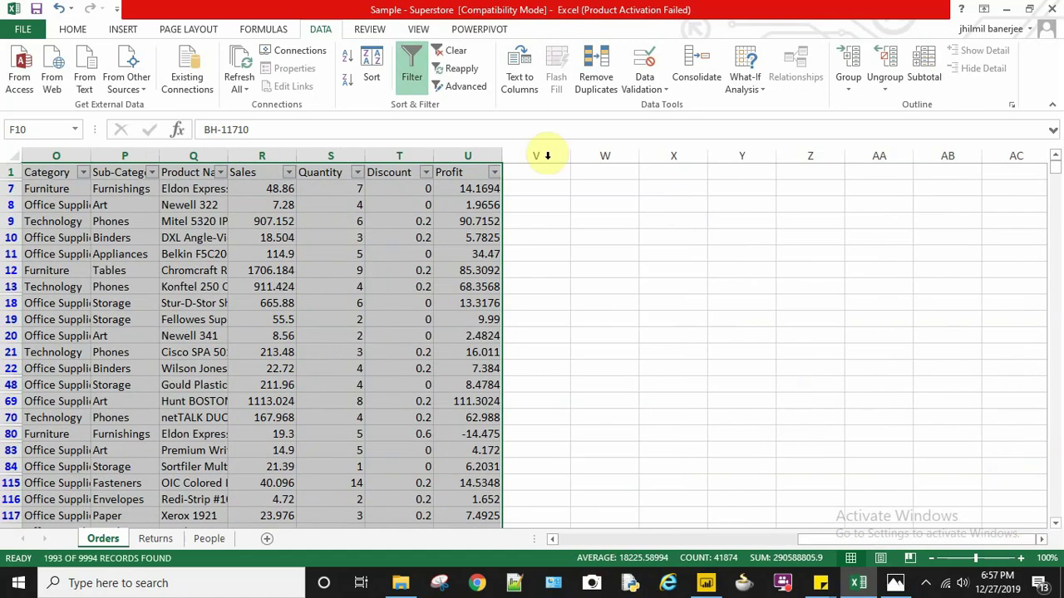
Check the Profit filter list's extremes, -3701.8928 and 4630.4755, against Power BI's profit cards.
{"action": "left_click", "coordinate": [494, 172]}
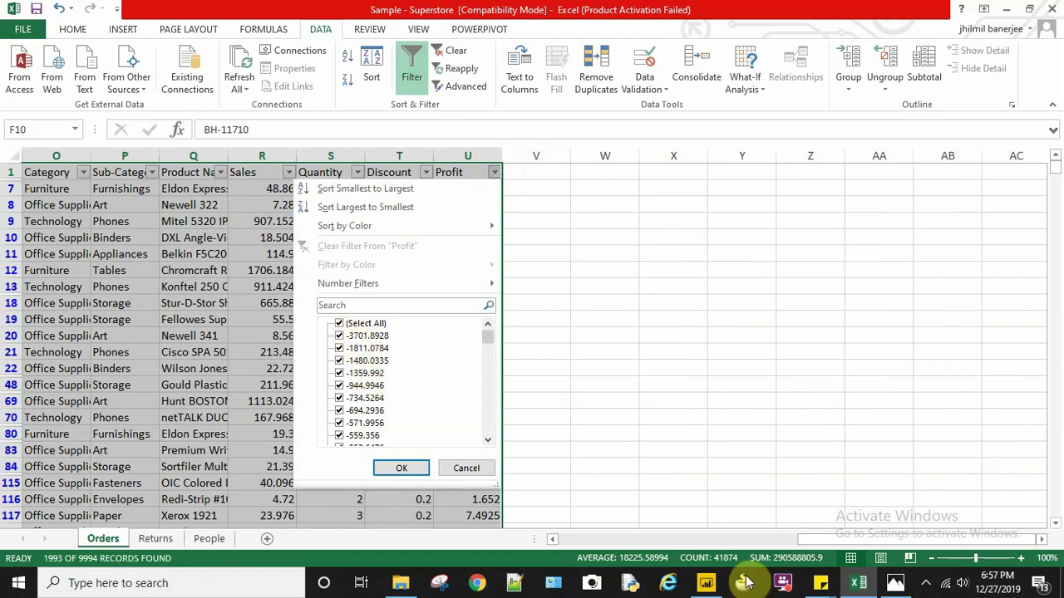
{"action": "left_click", "coordinate": [708, 585]}
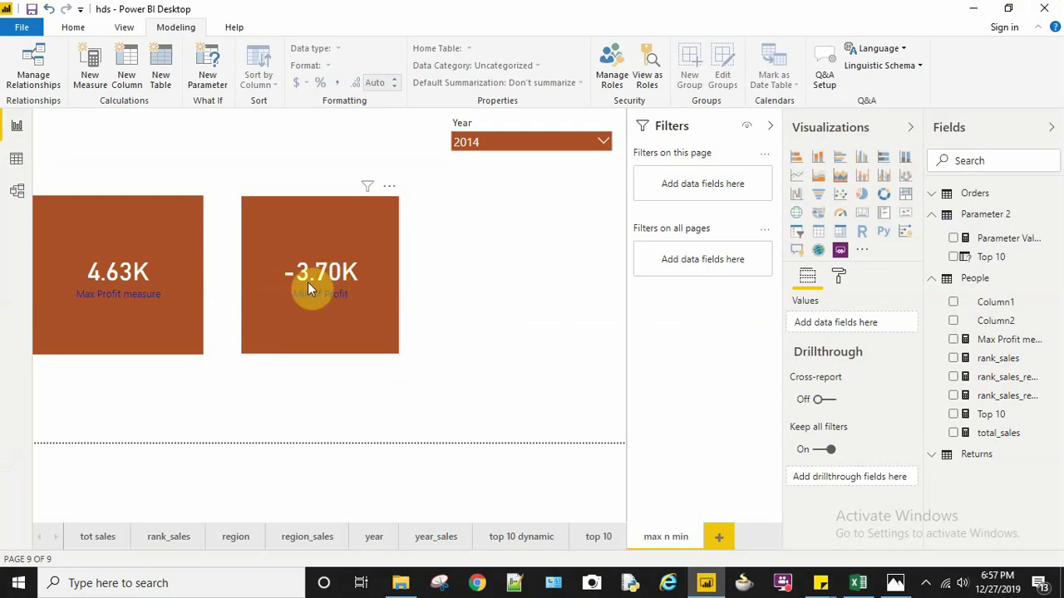
{"action": "left_click", "coordinate": [705, 583]}
{"action": "left_click", "coordinate": [492, 176]}
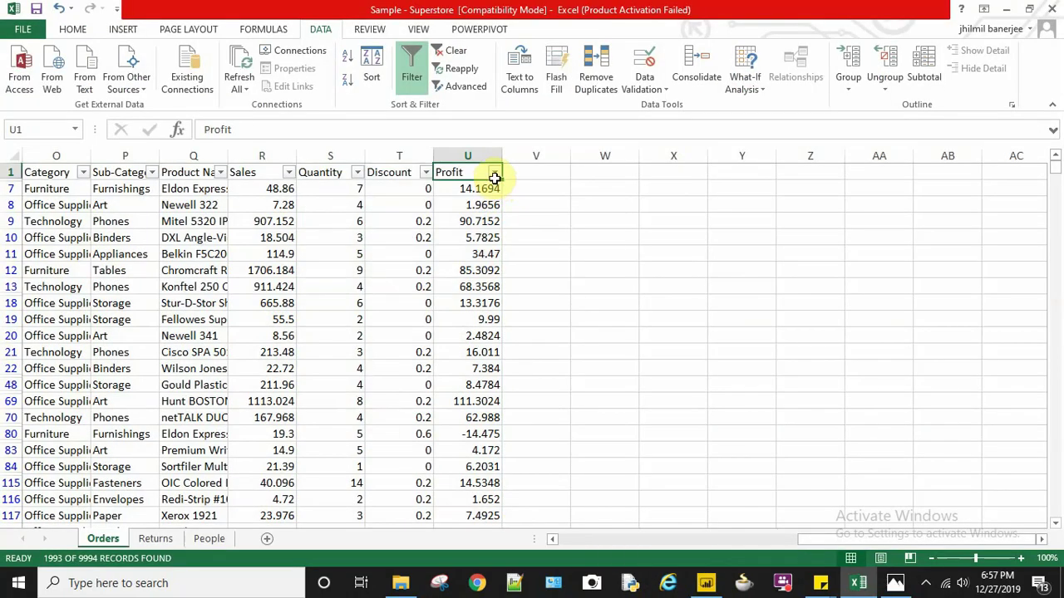
{"action": "left_click", "coordinate": [495, 173]}
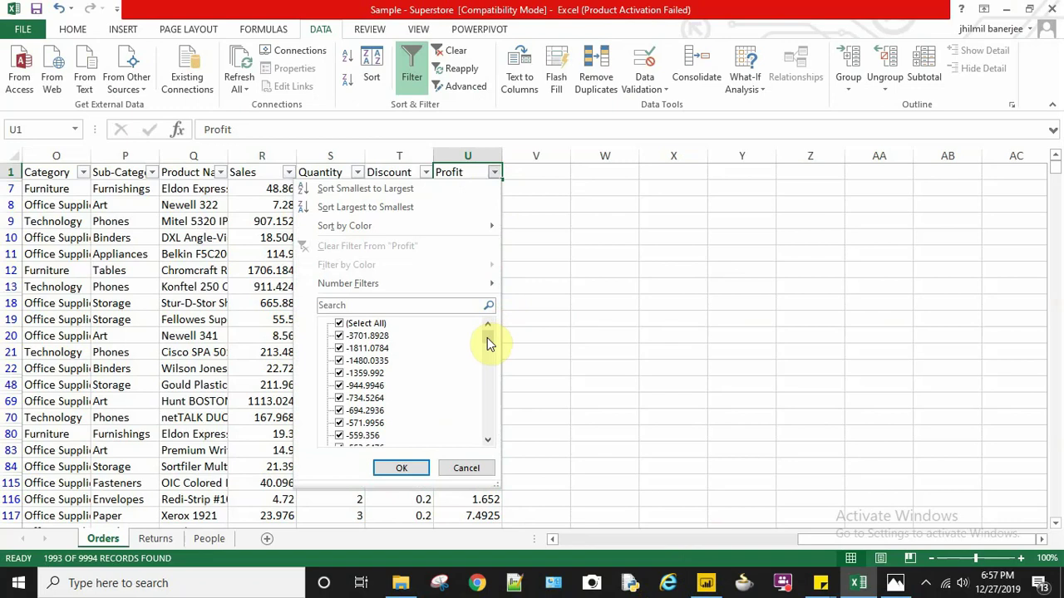
{"action": "left_click_drag", "start_coordinate": [487, 339], "coordinate": [482, 434]}
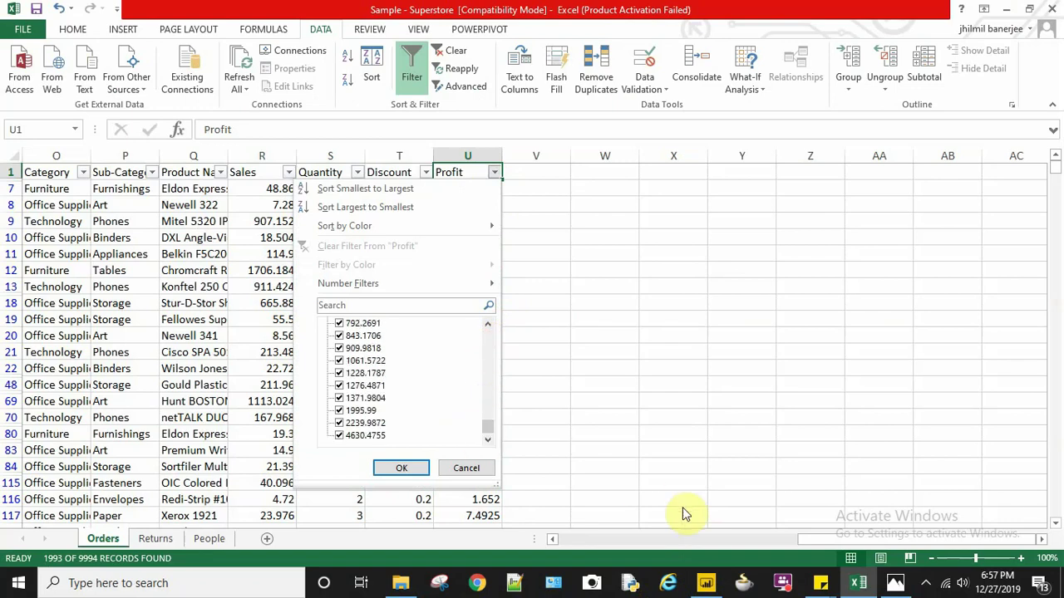
{"action": "left_click", "coordinate": [706, 582]}
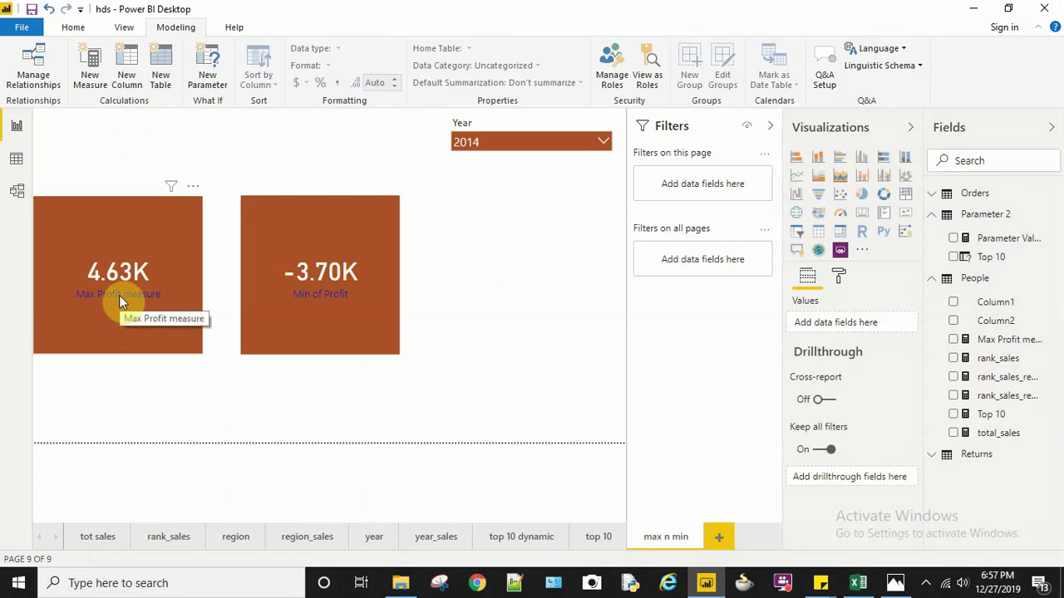
Select both 2015 and 2017 in the Year slicer dropdown.
{"action": "left_click", "coordinate": [601, 143]}
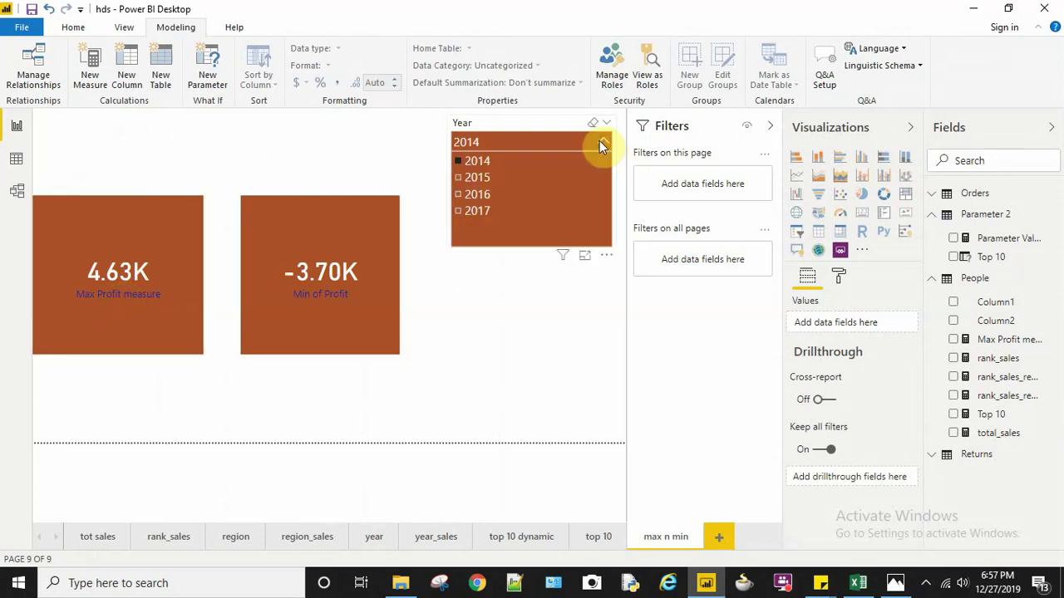
{"action": "left_click", "coordinate": [460, 178]}
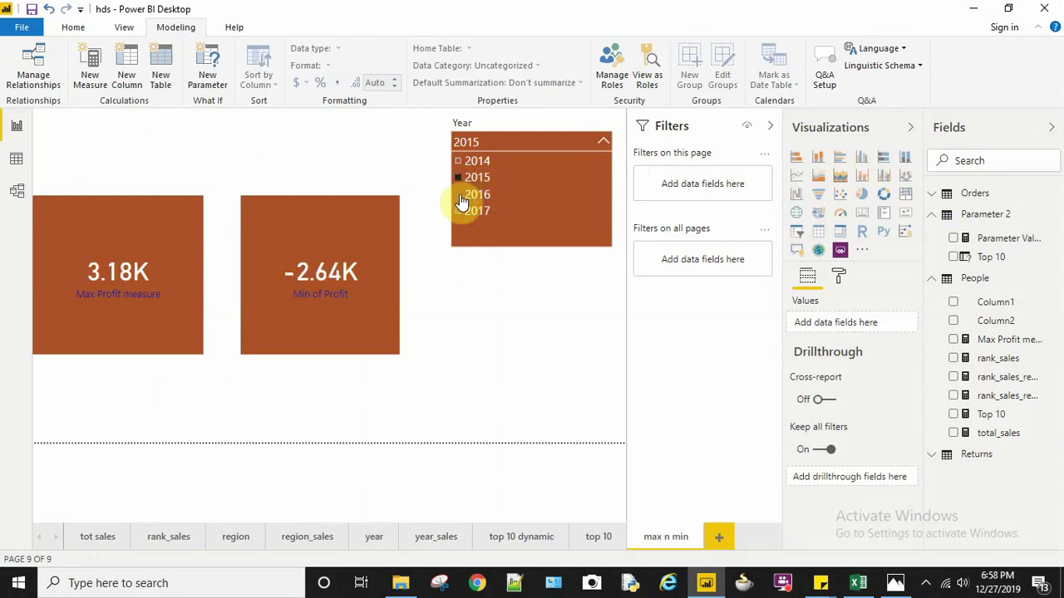
{"action": "left_click", "coordinate": [459, 213]}
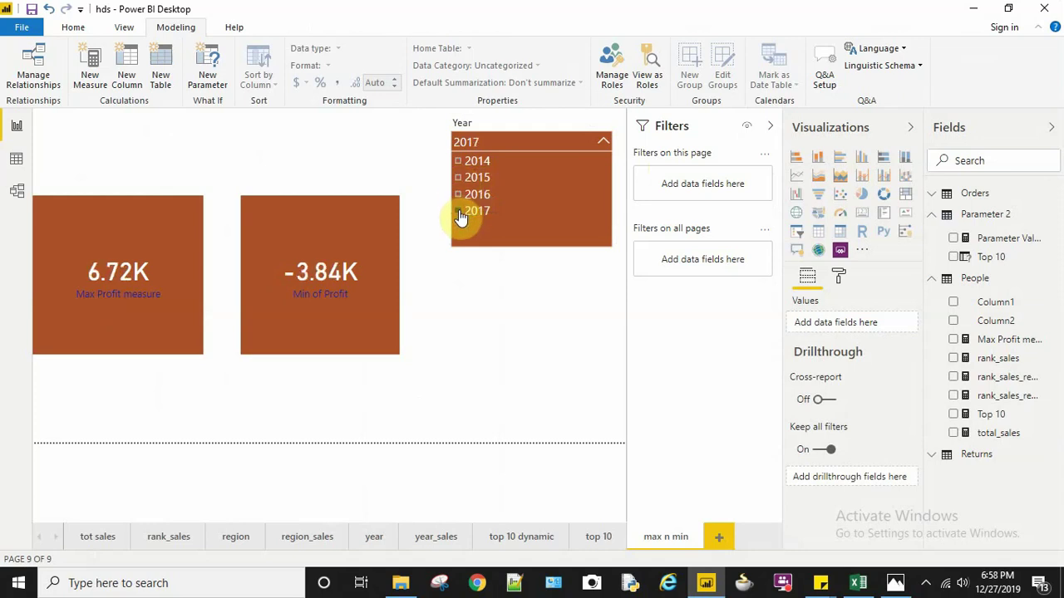
{"action": "left_click", "coordinate": [460, 179], "text": "ctrl"}
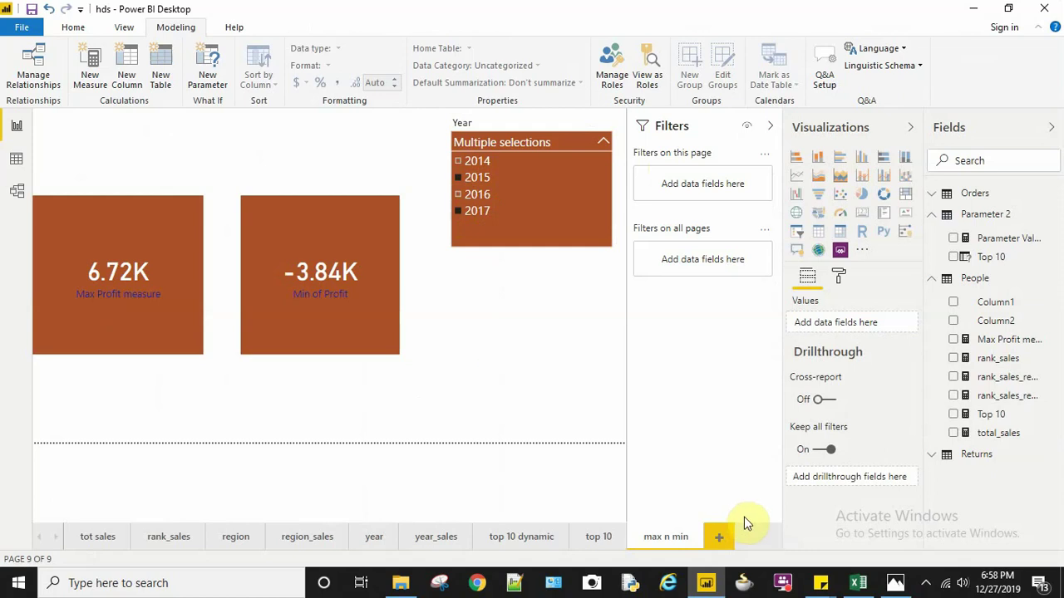
In Excel, reset the data filters and filter Order Date to 2015 and 2017.
{"action": "left_click", "coordinate": [859, 583]}
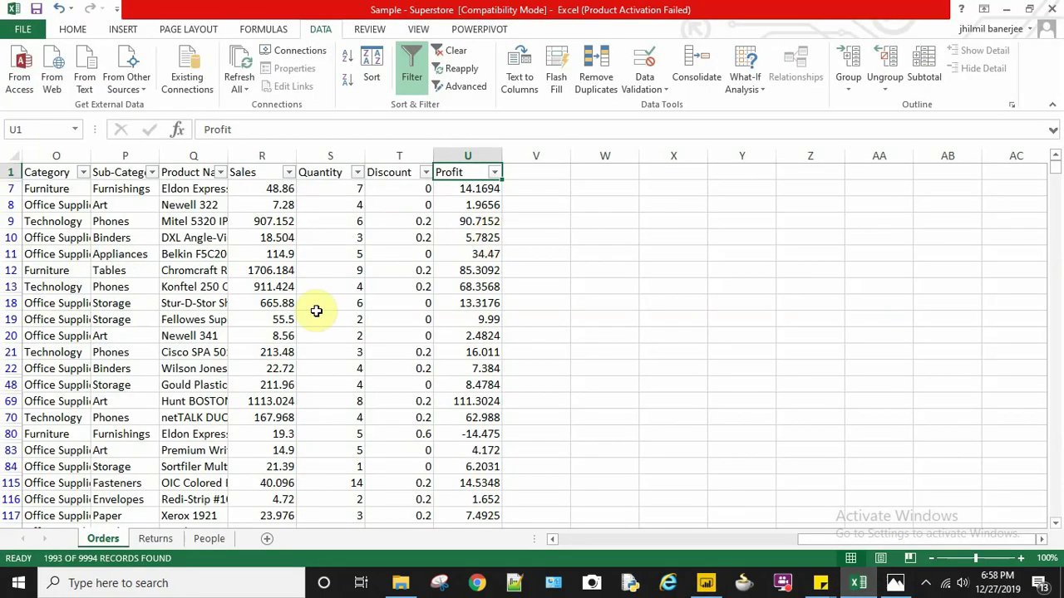
{"action": "key", "text": "ctrl+shift+Down"}
{"action": "key", "text": "ctrl+shift+Left"}
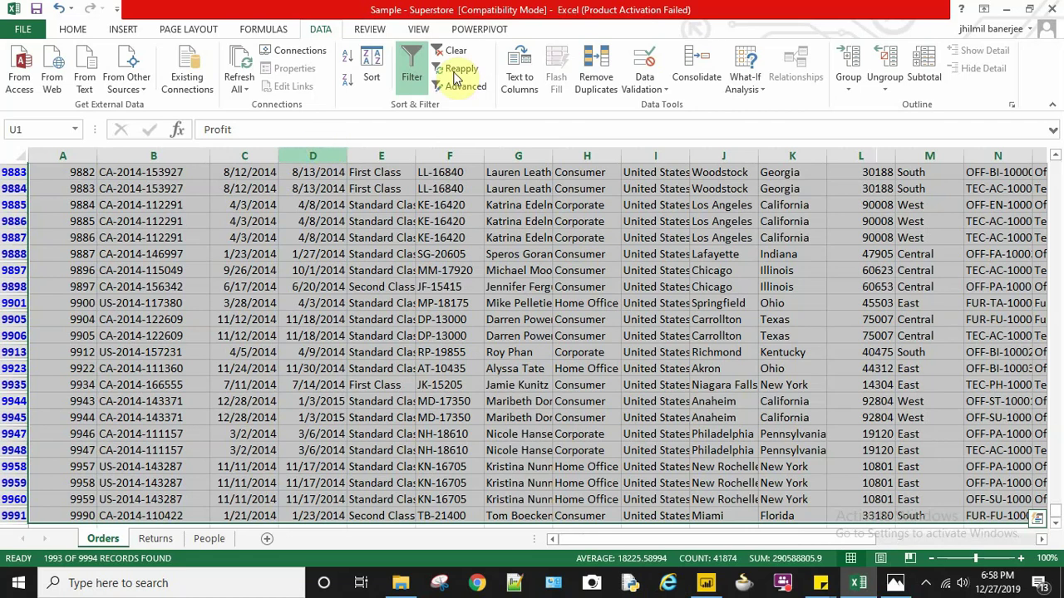
{"action": "left_click", "coordinate": [410, 66]}
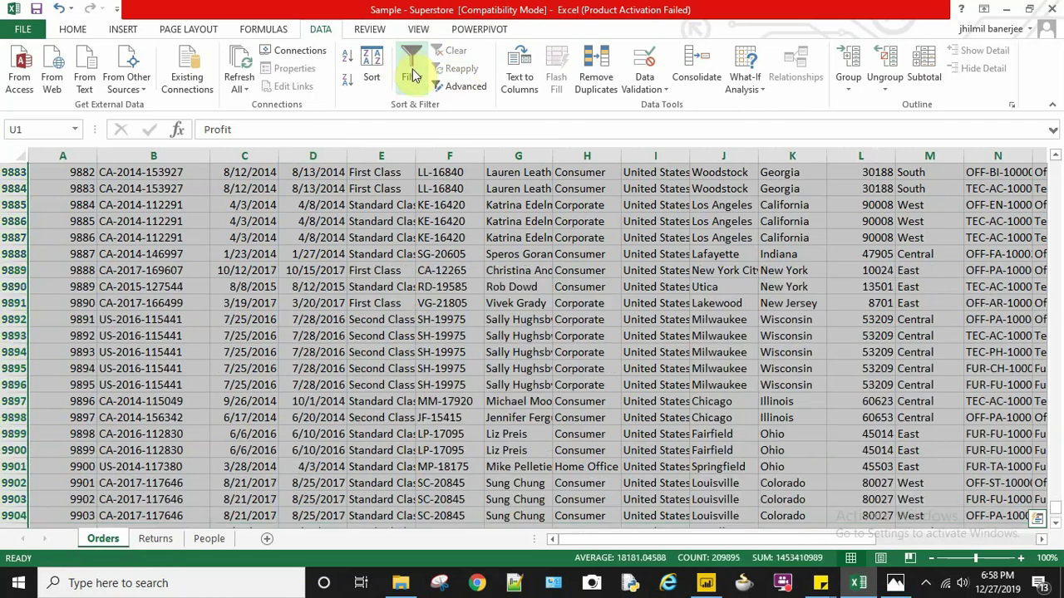
{"action": "left_click", "coordinate": [413, 69]}
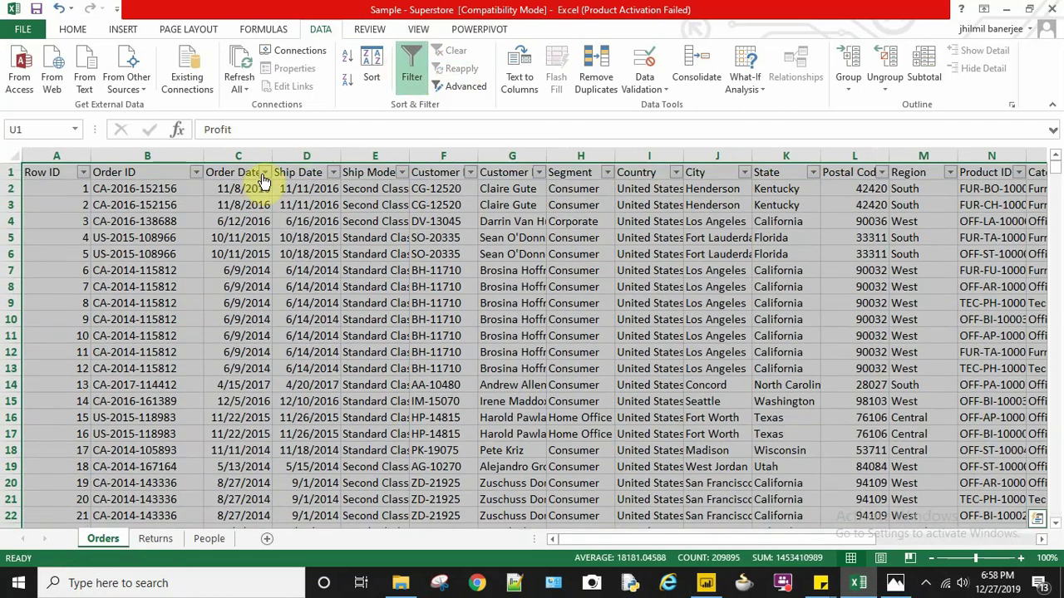
{"action": "left_click", "coordinate": [264, 173]}
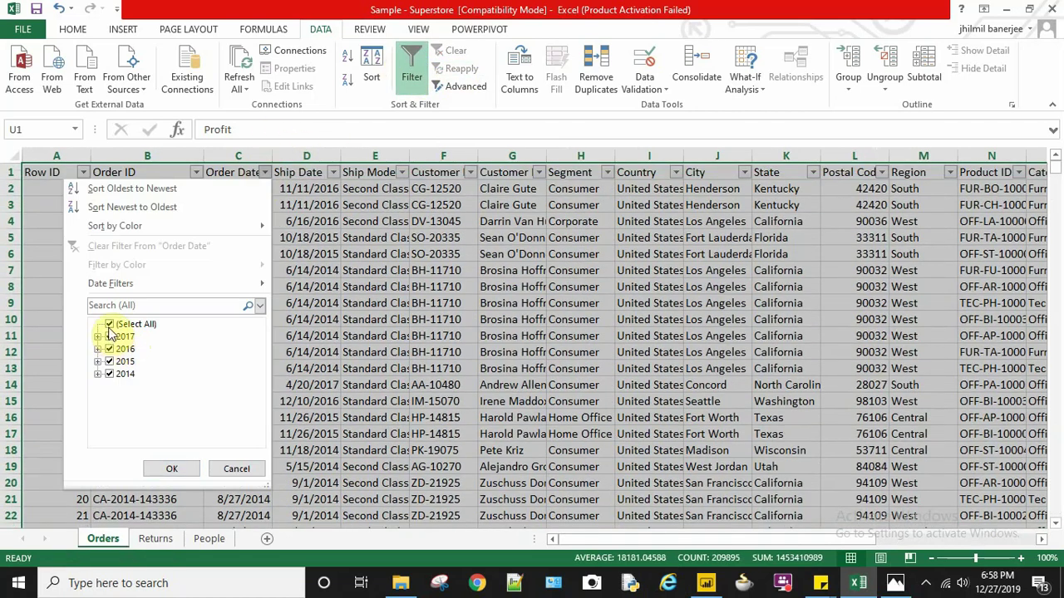
{"action": "left_click", "coordinate": [110, 325]}
{"action": "left_click", "coordinate": [108, 337]}
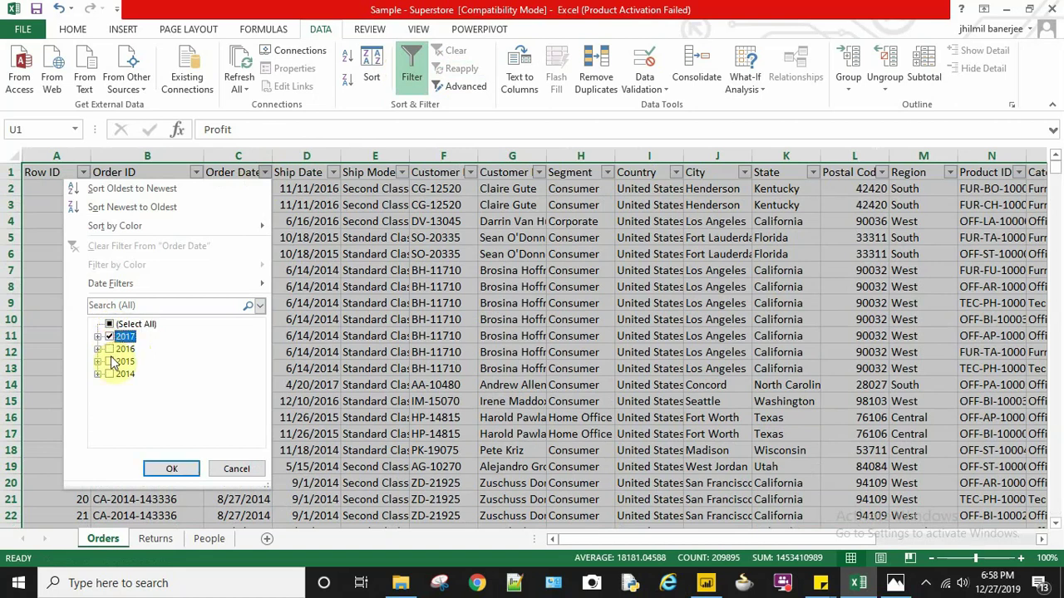
{"action": "left_click", "coordinate": [110, 362]}
{"action": "left_click", "coordinate": [178, 468]}
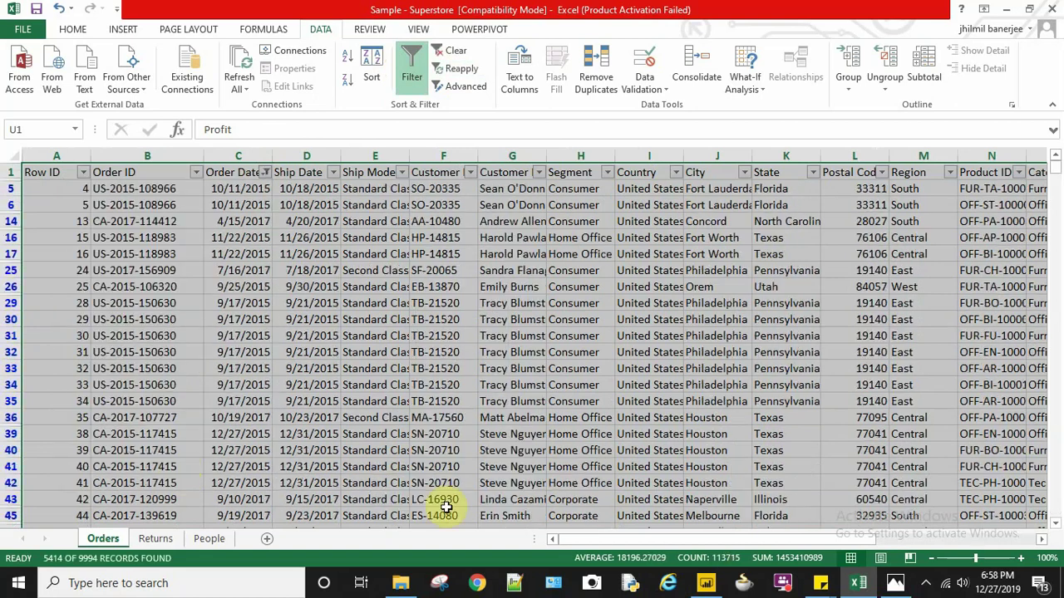
Check the Profit filter list's range, -3839.9904 to 6719.98, against Power BI's profit cards.
{"action": "left_click", "coordinate": [972, 540]}
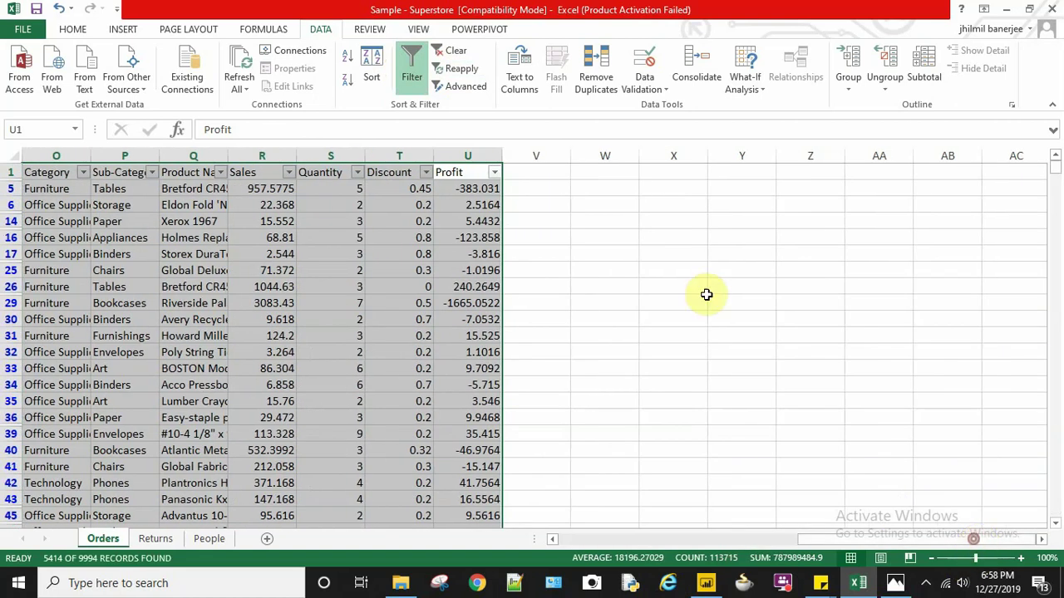
{"action": "left_click", "coordinate": [494, 172]}
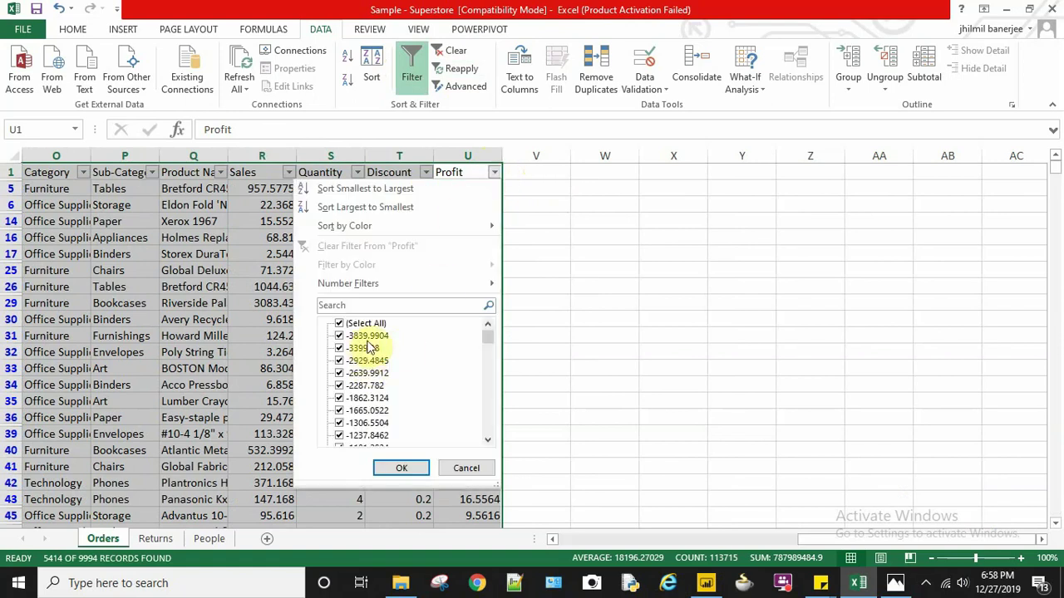
{"action": "left_click", "coordinate": [706, 583]}
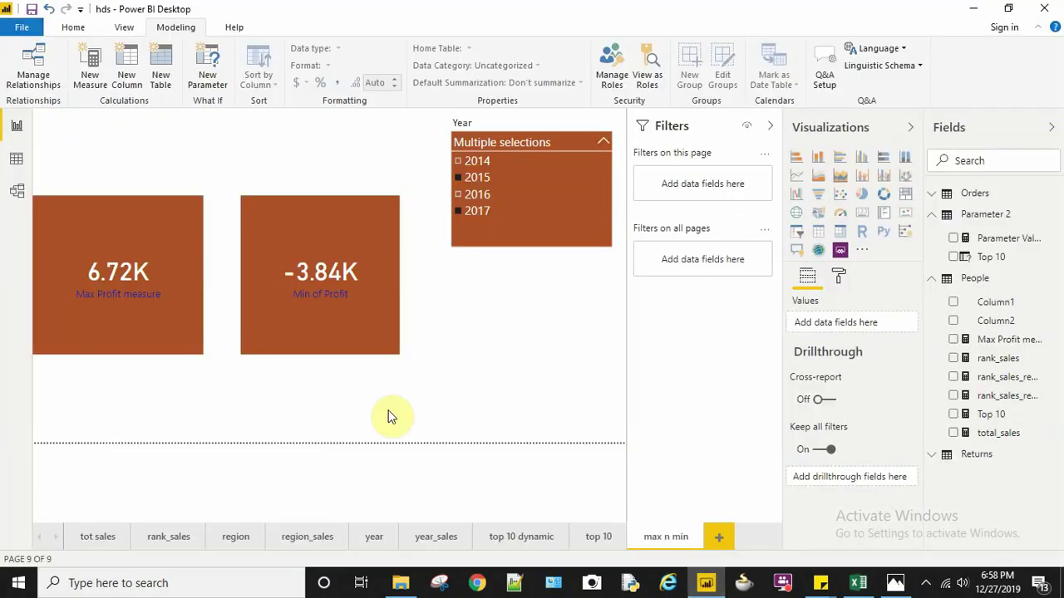
{"action": "left_click", "coordinate": [708, 585]}
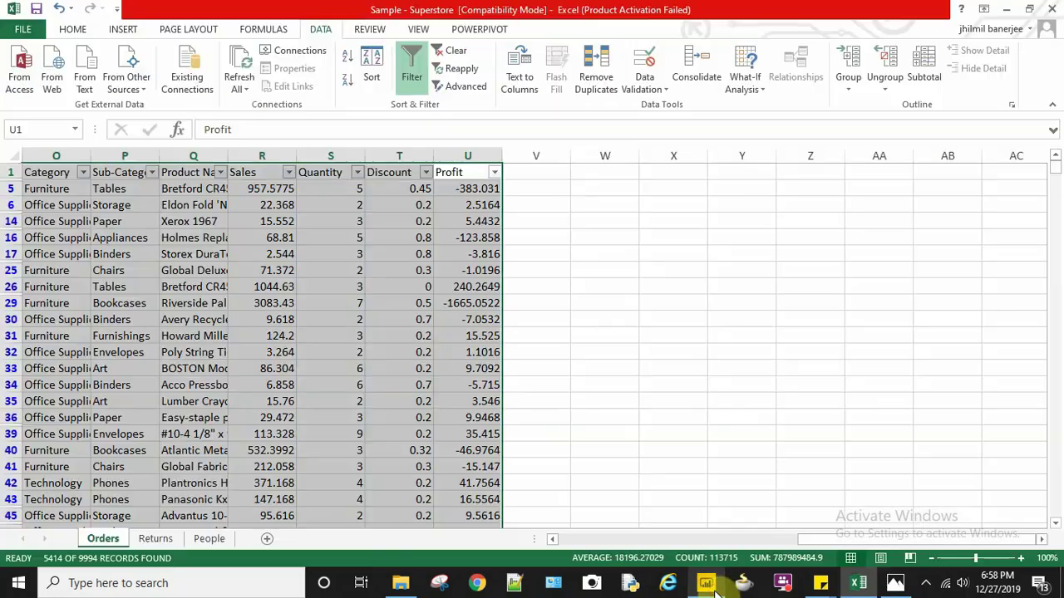
{"action": "left_click", "coordinate": [495, 172]}
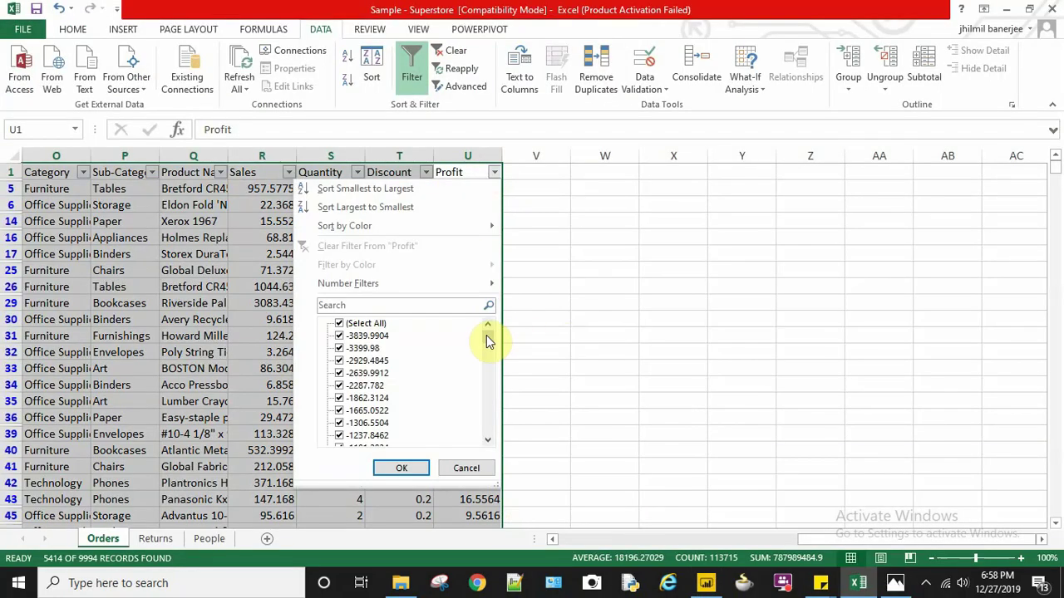
{"action": "left_click_drag", "start_coordinate": [487, 339], "coordinate": [484, 433]}
{"action": "left_click", "coordinate": [706, 582]}
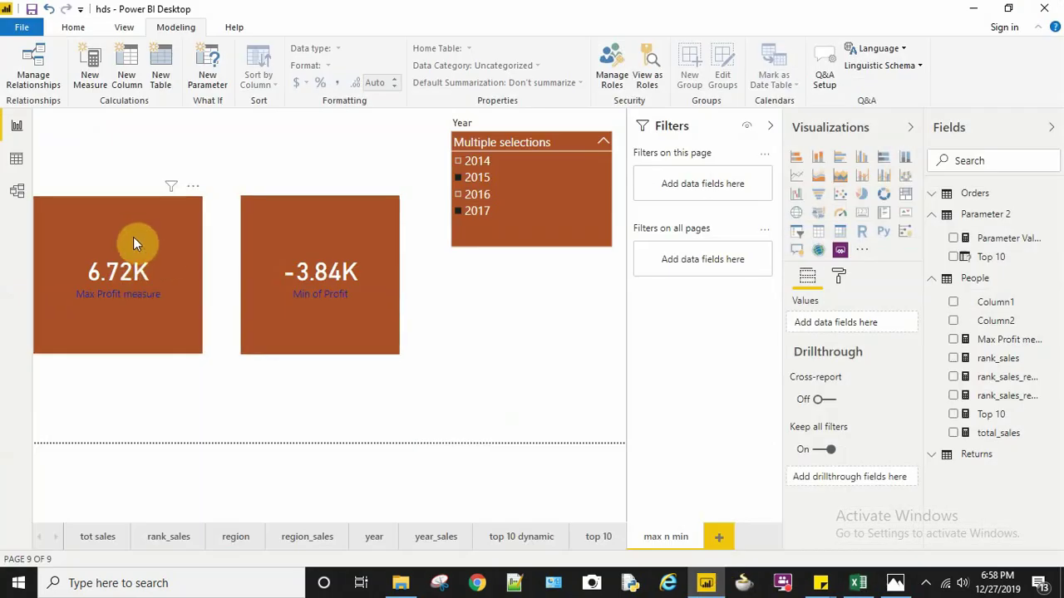